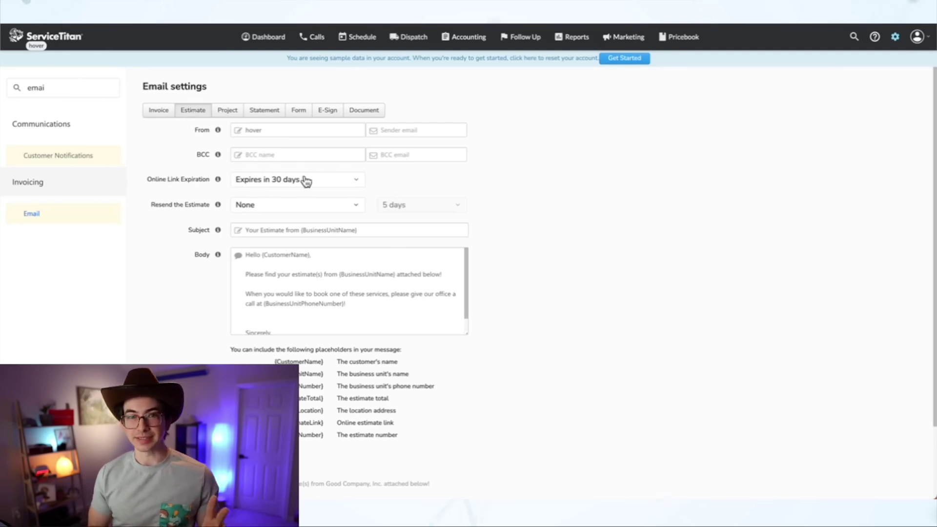
- Set estimate email link expiration to a custom 20 days, then recheck the expiry options on an estimate email
click(319, 186)
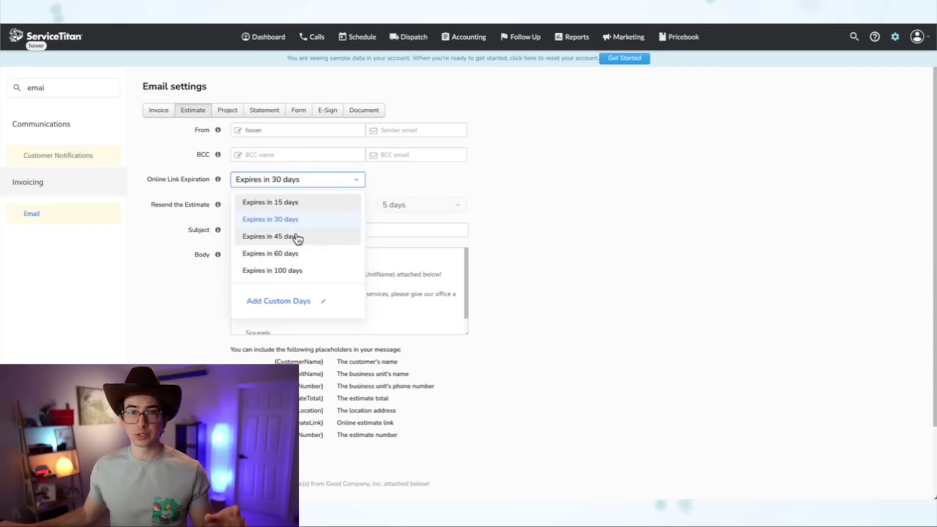
click(296, 307)
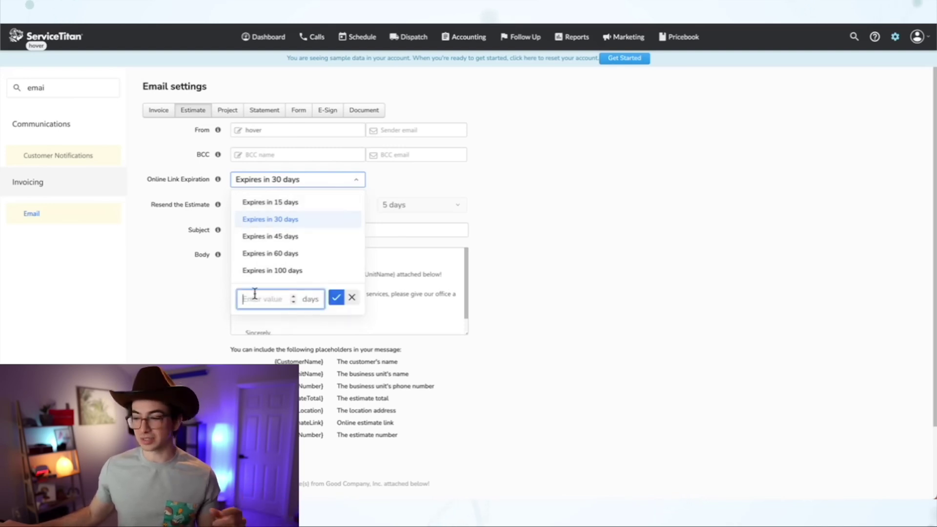
click(336, 297)
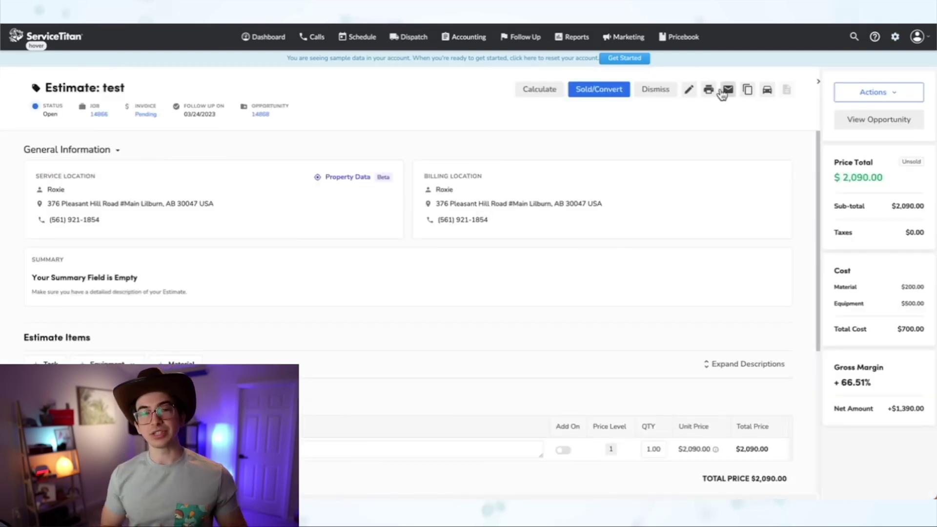
click(723, 95)
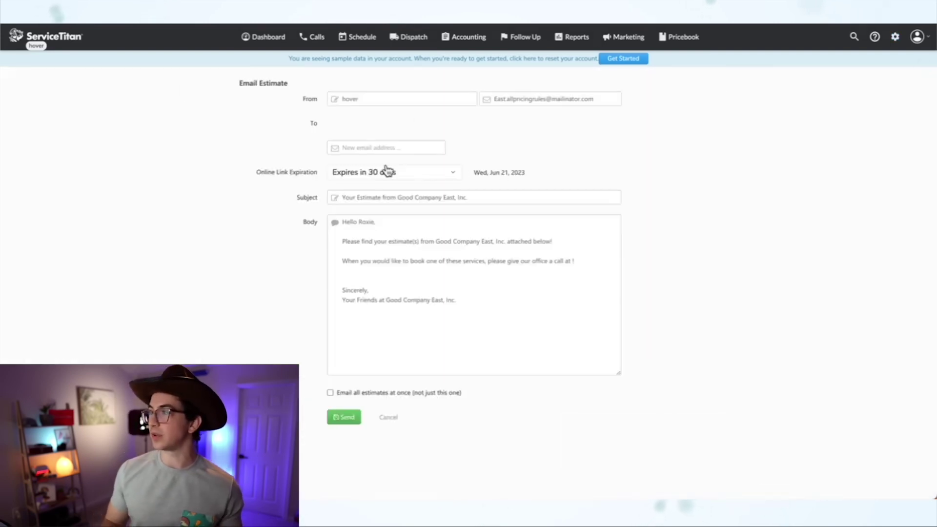
click(350, 181)
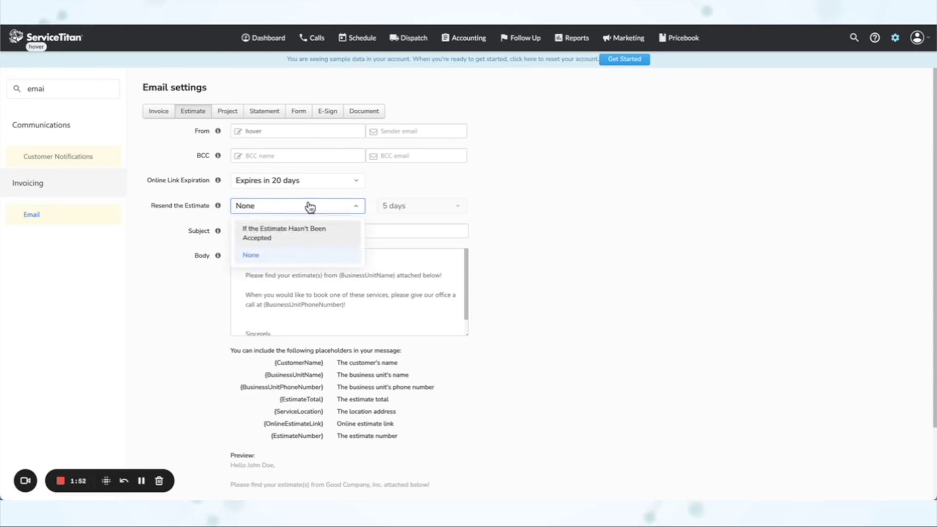
- Set estimate resending to 'If the Estimate Hasn't Been Accepted' and bring up the resend interval choices
click(297, 237)
click(423, 208)
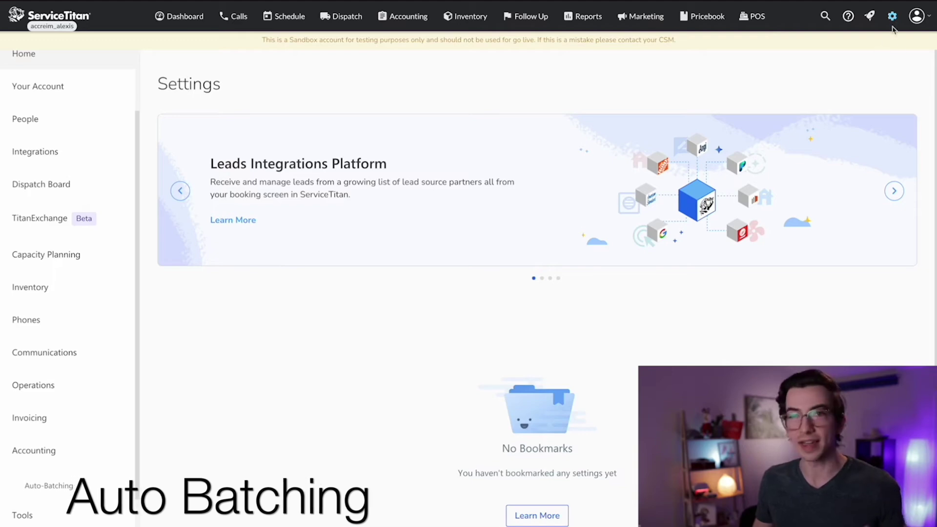
- Go to Accounting > Auto-Batching and read the Invoices batching recommendation and cadence settings
scroll(55, 425, down, 1)
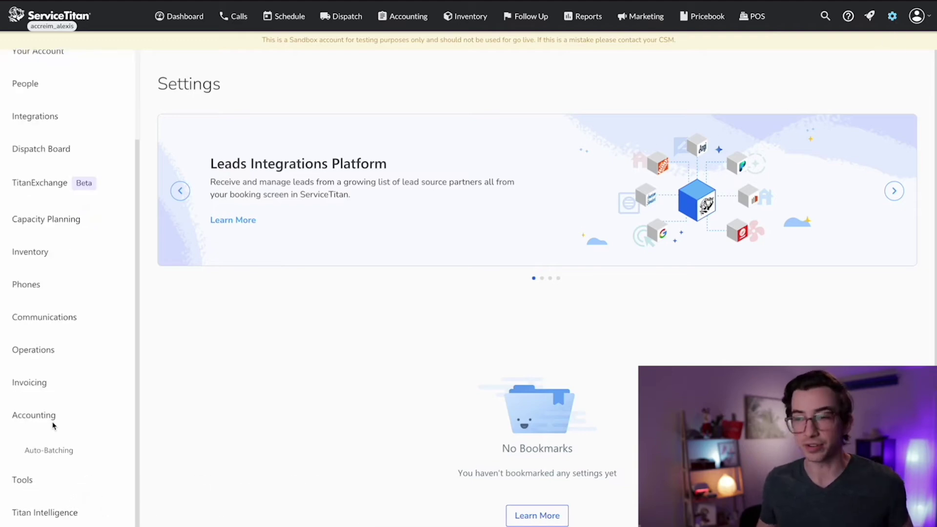
click(56, 451)
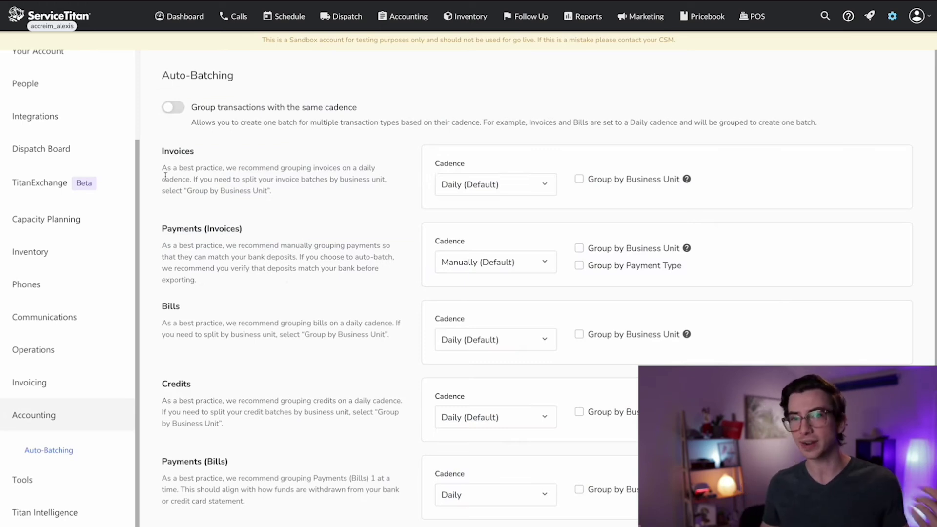
drag(161, 169, 240, 188)
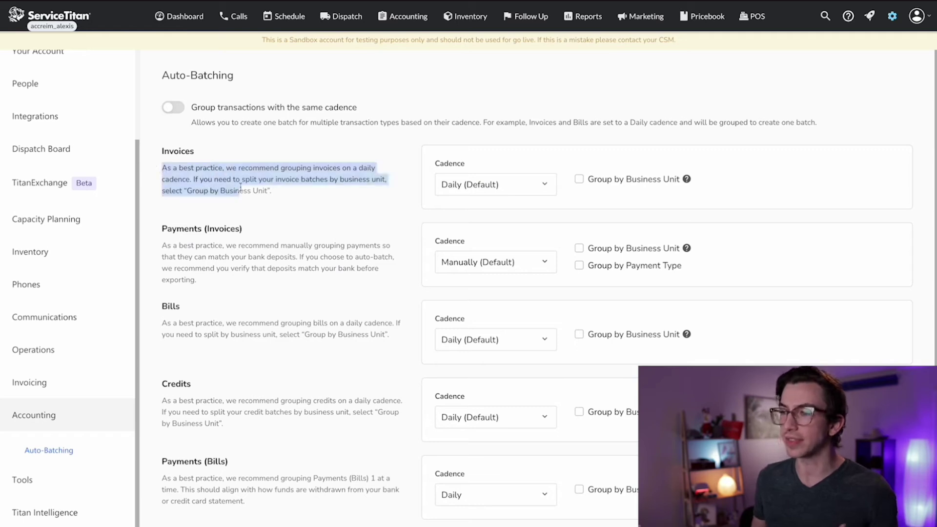
click(161, 259)
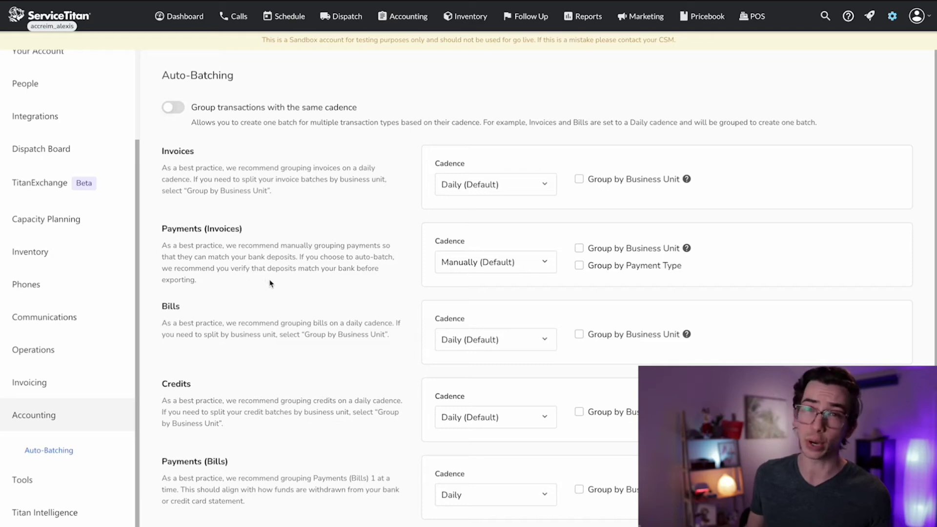
scroll(293, 312, down, 1)
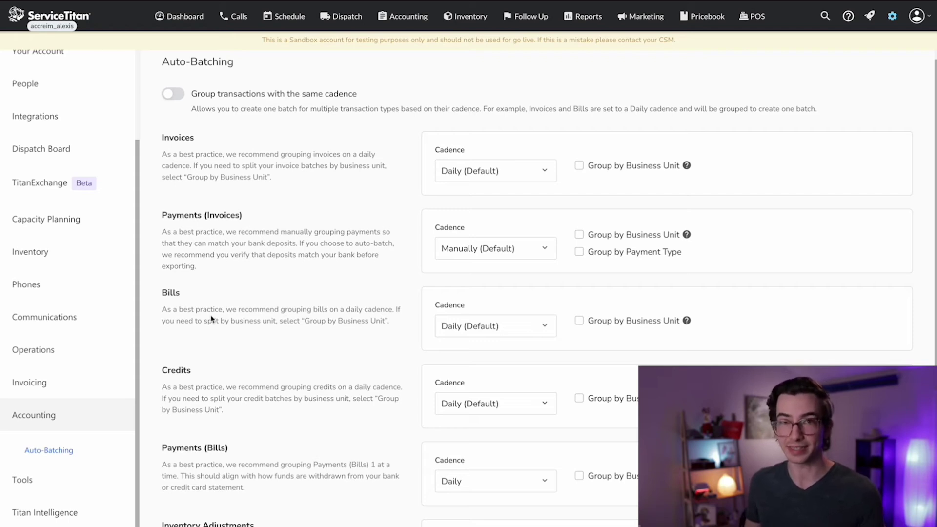
scroll(211, 319, down, 3)
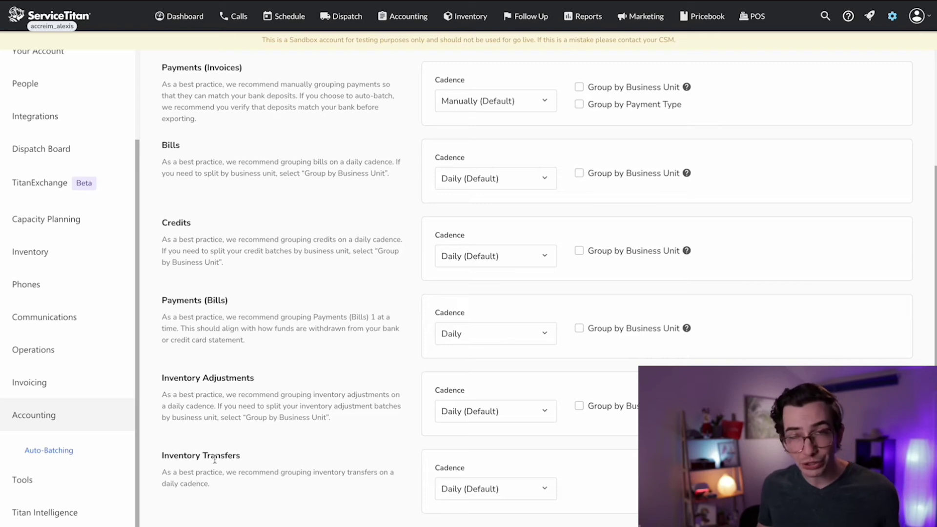
- Review the Invoices cadence choices and leave batching at Daily (Default)
click(512, 185)
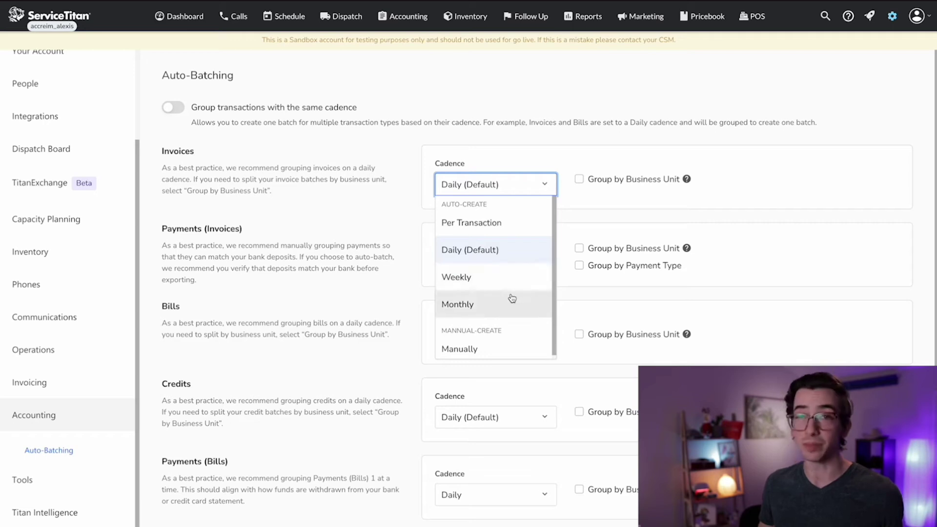
scroll(488, 353, down, 1)
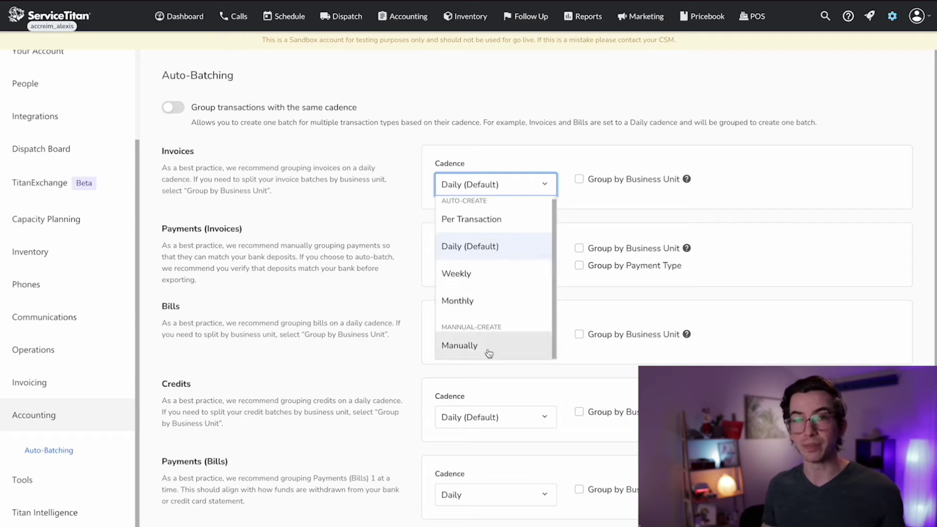
click(248, 87)
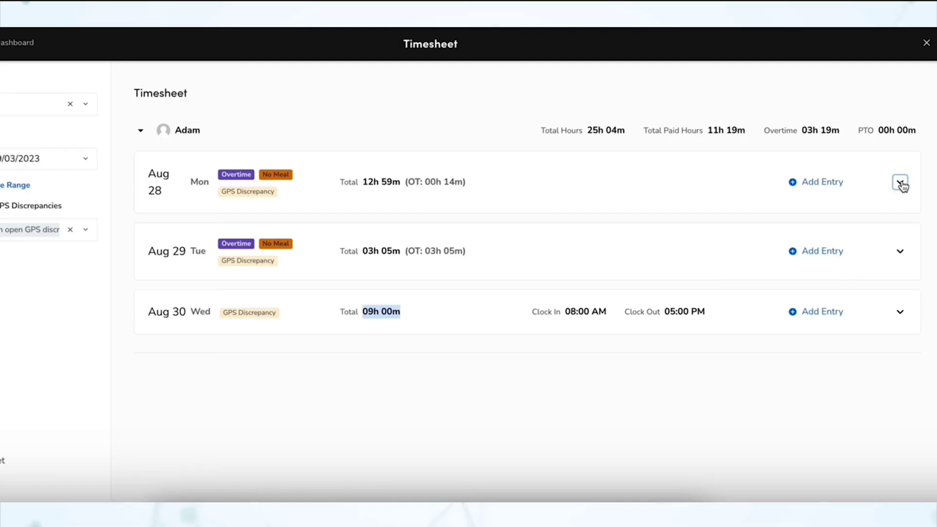
- Expand the Aug 28 timesheet entries and inspect the GPS location discrepancy details
click(896, 182)
scroll(157, 261, down, 2)
click(157, 261)
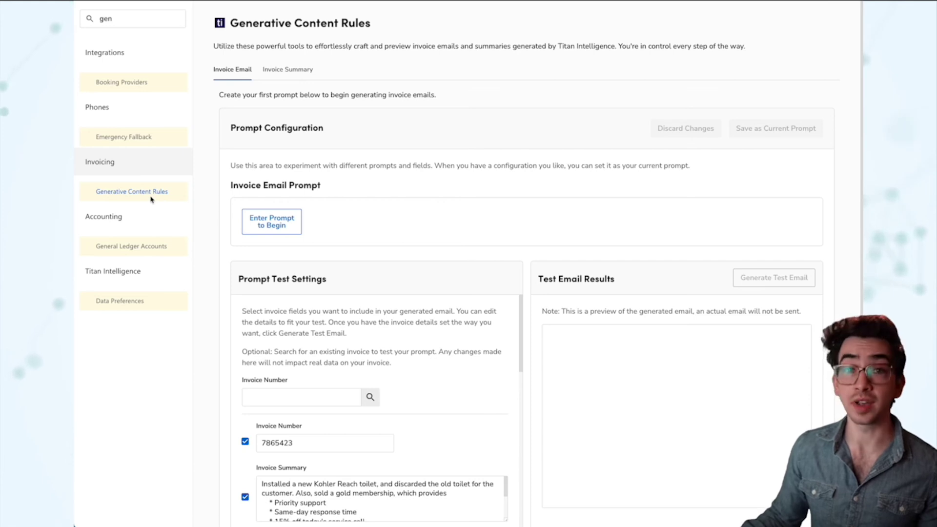
scroll(356, 218, down, 1)
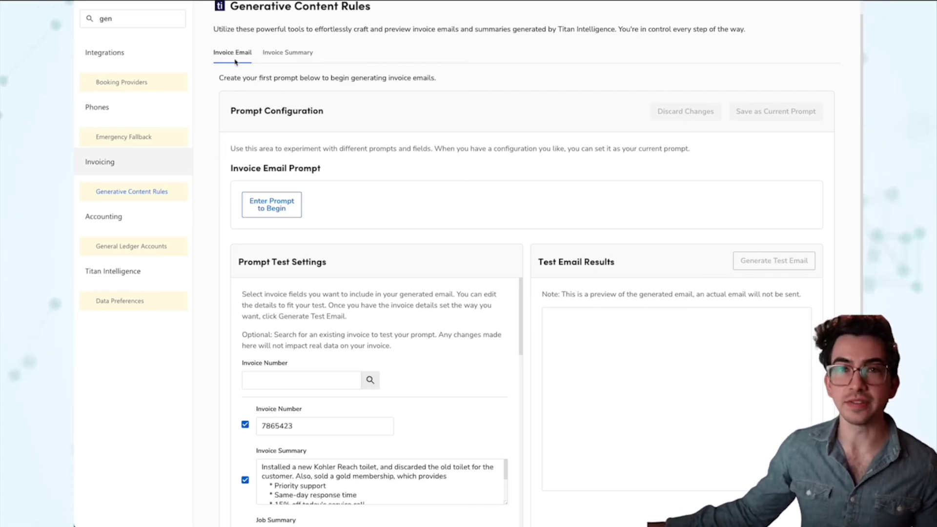
scroll(287, 141, down, 1)
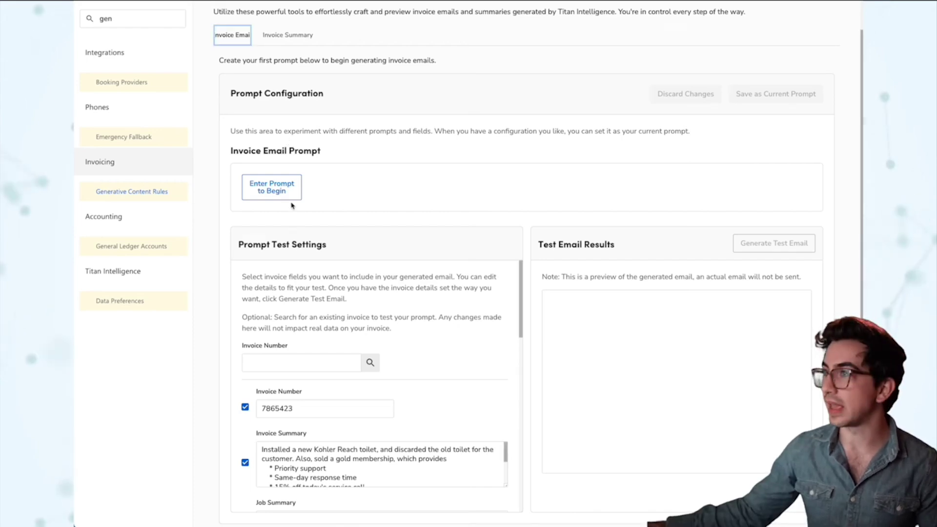
- Paste the friendly-reminder, firm-after-30-days-overdue prompt as a new invoice email prompt and accept its summary
click(252, 193)
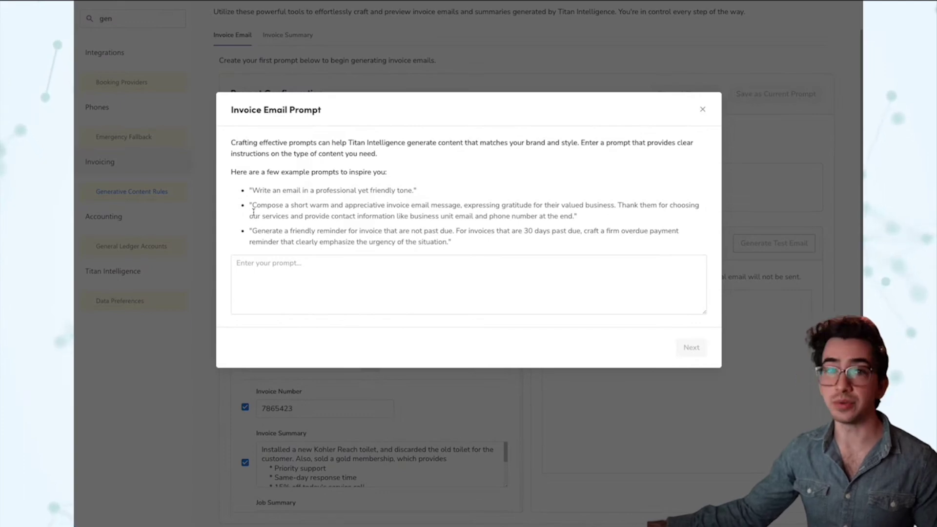
click(436, 275)
text(Generate a friendly reminder for invoices that are not past due. For invoices that are 30 days past due, craft a firm overdue payment reminder that clearly emphasizes the urgency of the situation.)
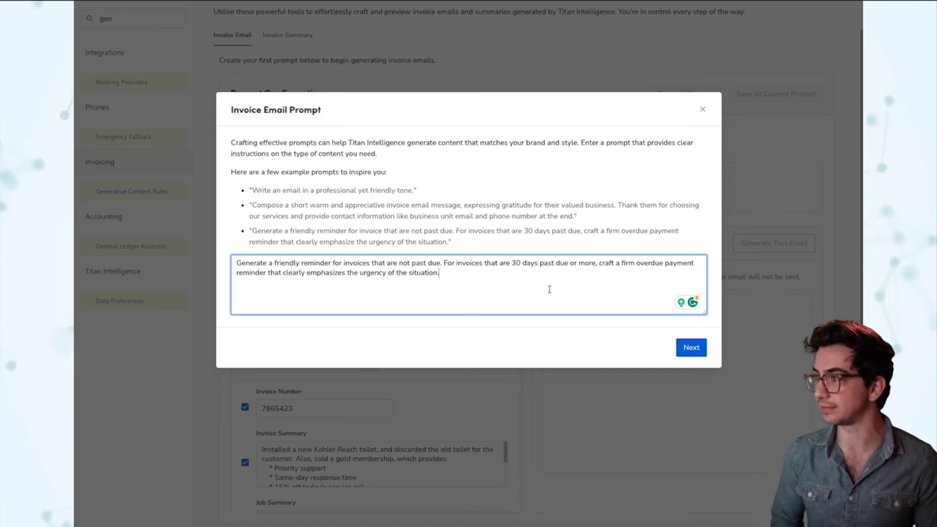
click(689, 350)
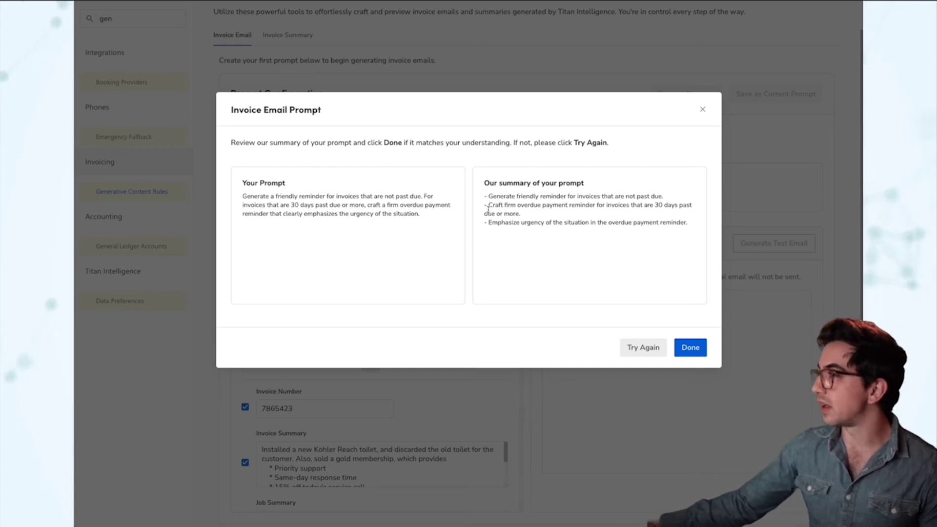
click(689, 347)
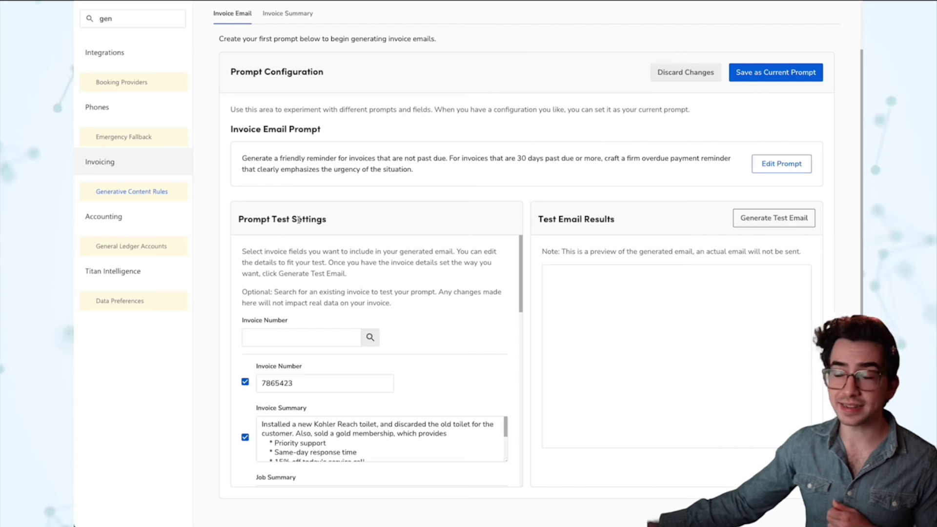
- Scroll through the Prompt Test Settings fields: invoice number, invoice summary and job summary
scroll(390, 343, down, 1)
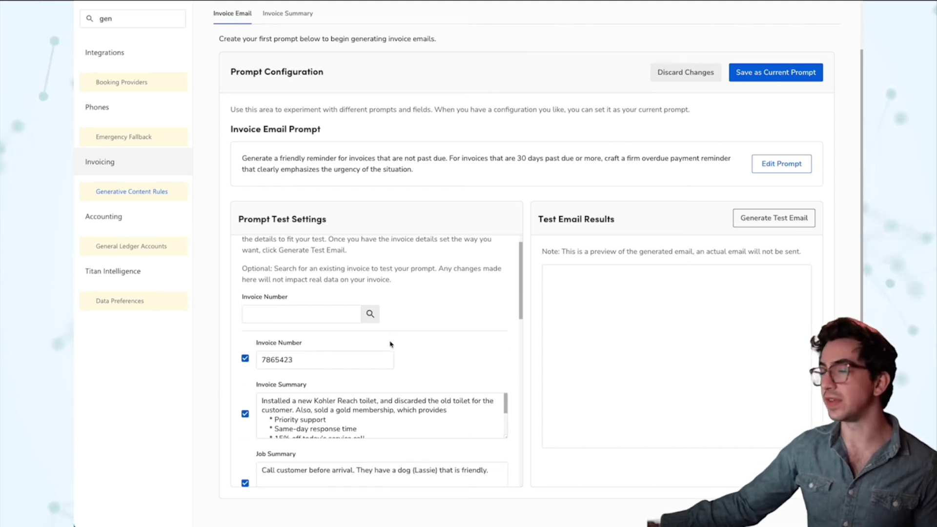
scroll(404, 360, down, 1)
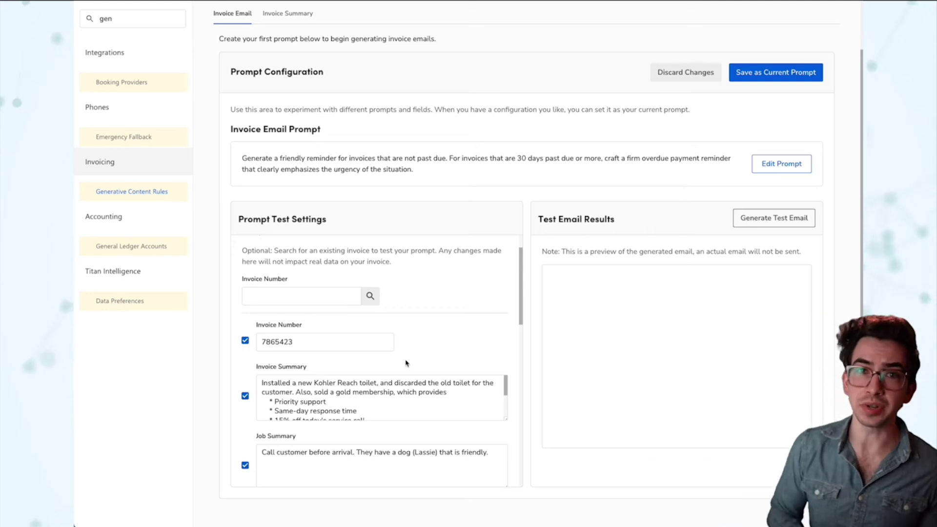
scroll(406, 362, up, 2)
scroll(355, 345, down, 10)
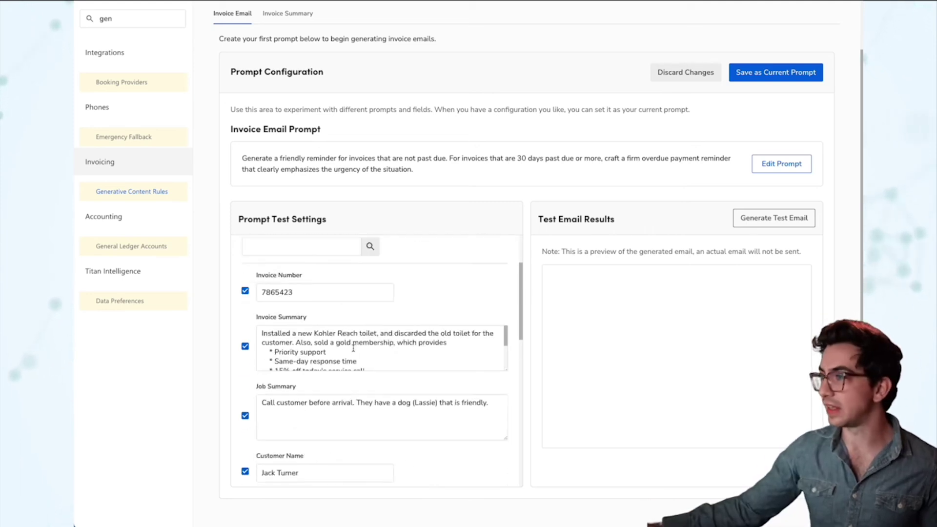
scroll(355, 346, down, 3)
scroll(291, 367, up, 10)
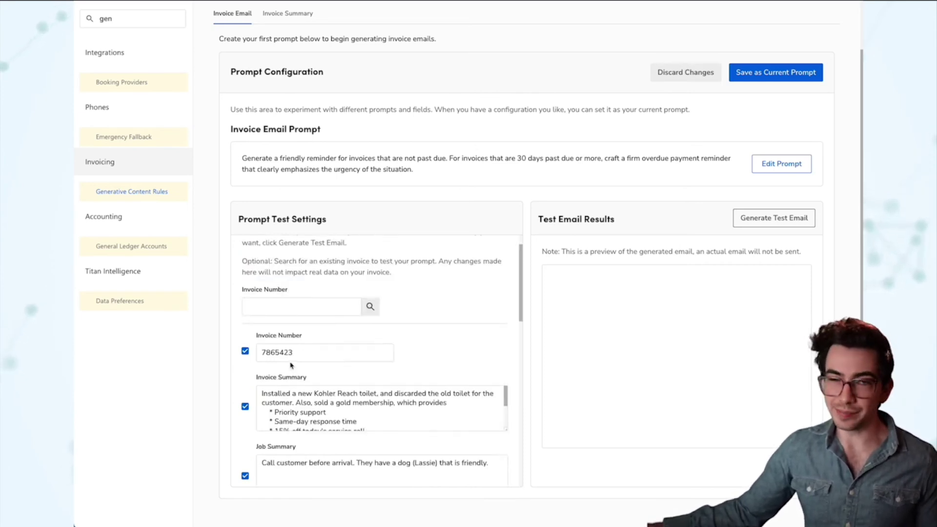
scroll(243, 366, down, 1)
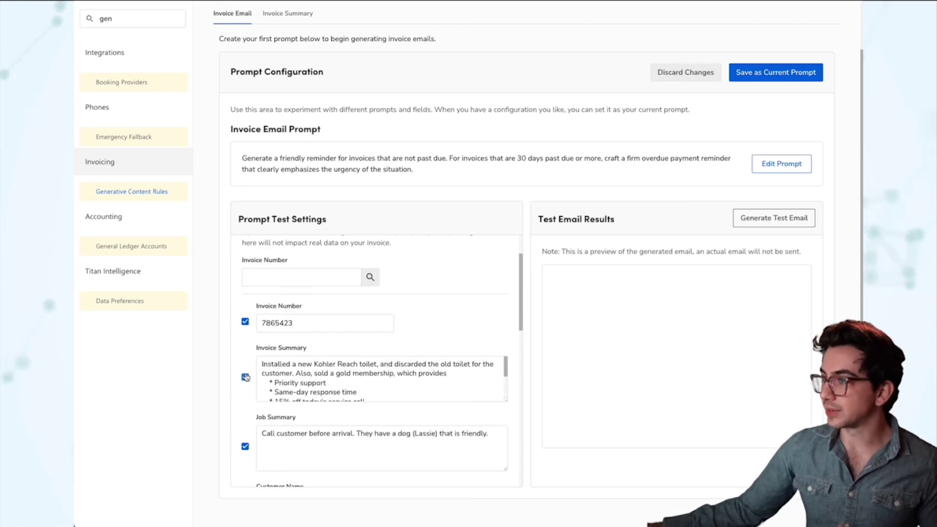
- Uncheck Invoice Summary, Job Summary, Customer City, Customer State and Invoice Total in the test fields
click(246, 377)
scroll(246, 378, down, 2)
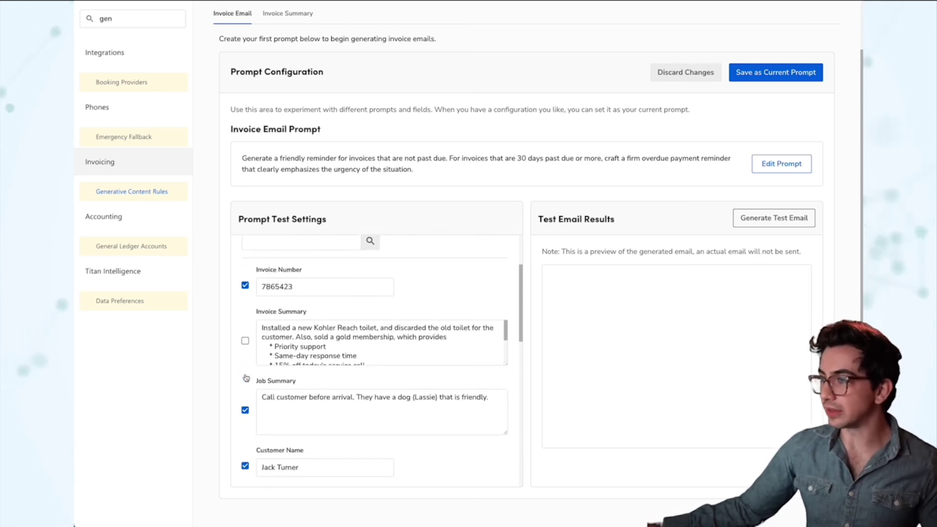
scroll(246, 377, down, 2)
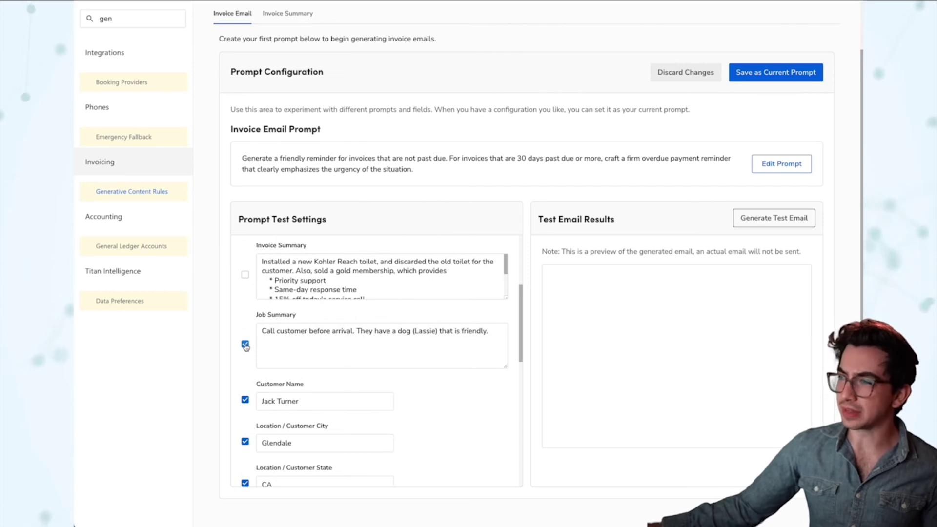
click(245, 346)
scroll(241, 350, down, 1)
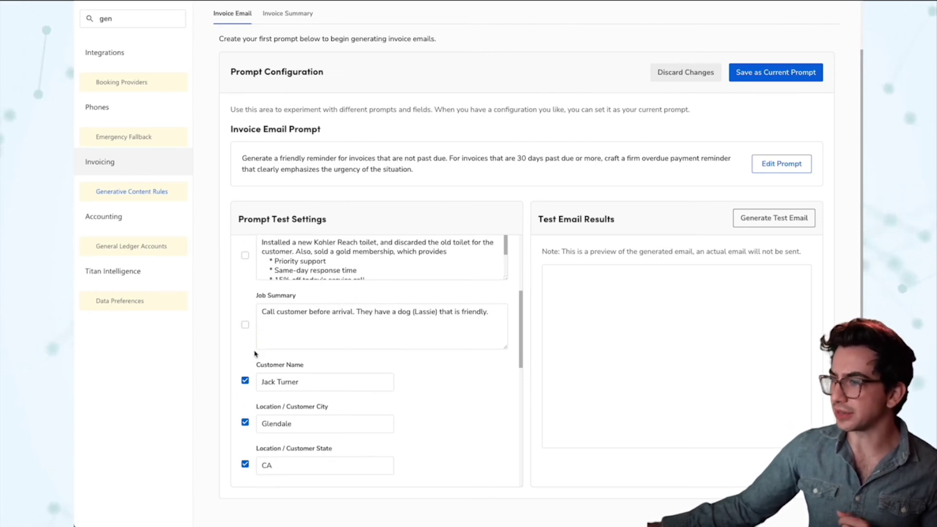
scroll(240, 354, down, 3)
click(245, 318)
click(245, 360)
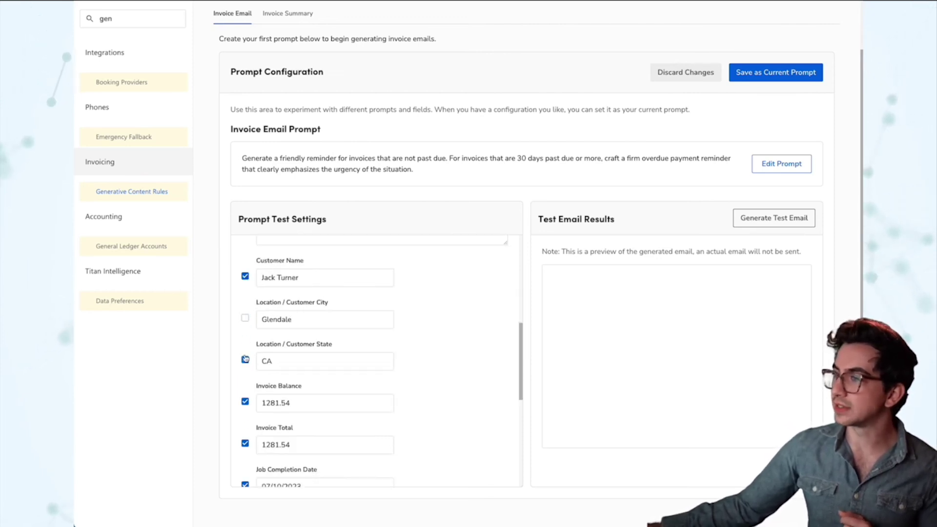
scroll(245, 363, down, 3)
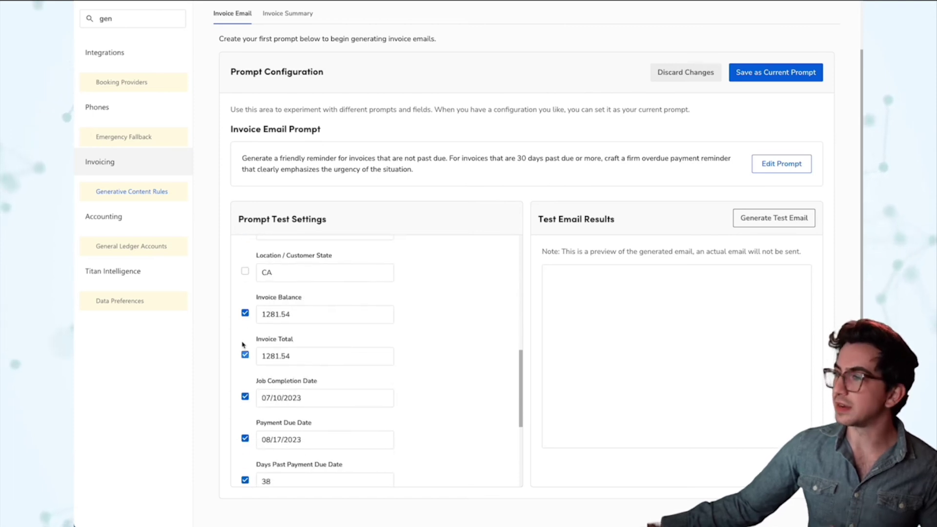
click(245, 354)
scroll(247, 355, down, 1)
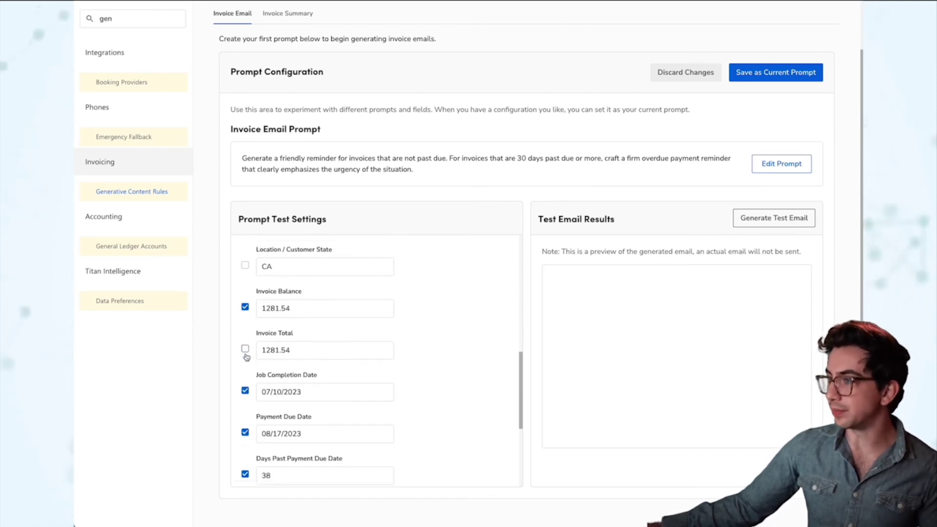
scroll(246, 356, down, 5)
scroll(339, 363, up, 14)
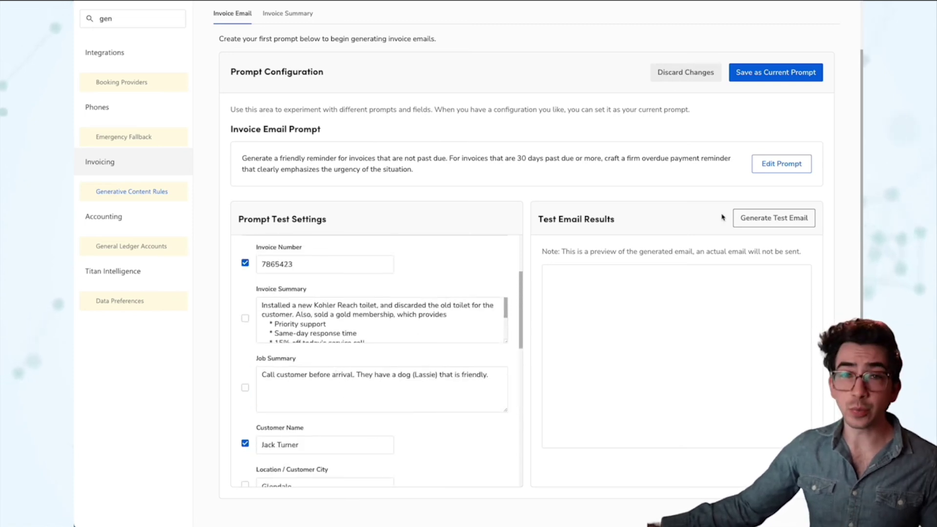
- Generate a test email from the prompt and look for an existing invoice to test against
click(760, 219)
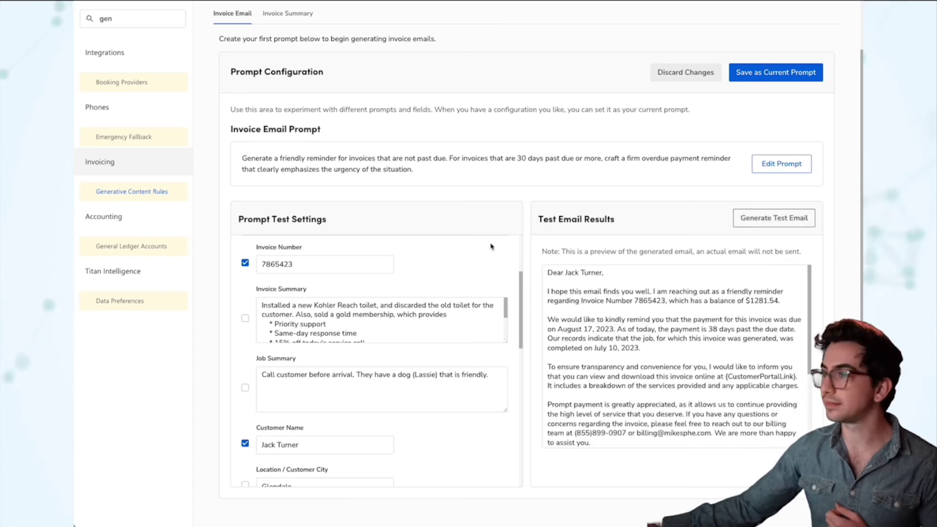
scroll(478, 273, up, 4)
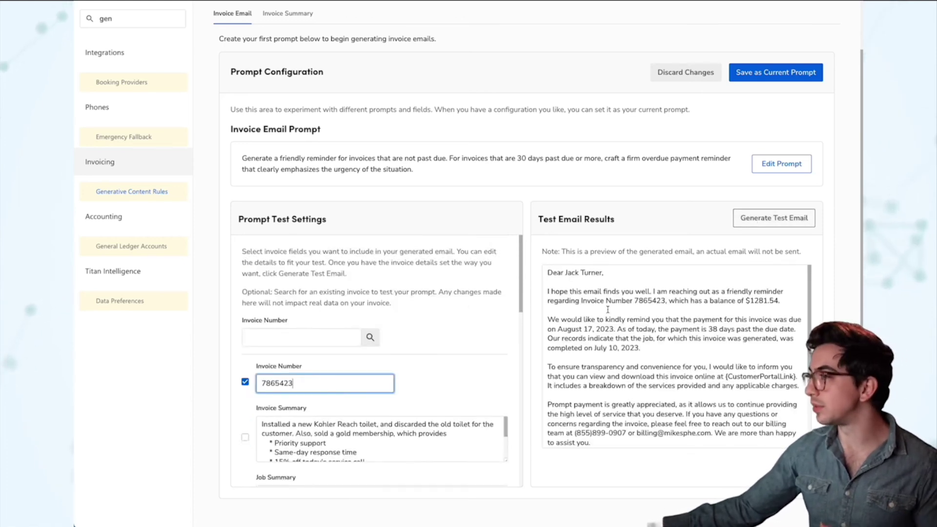
click(274, 336)
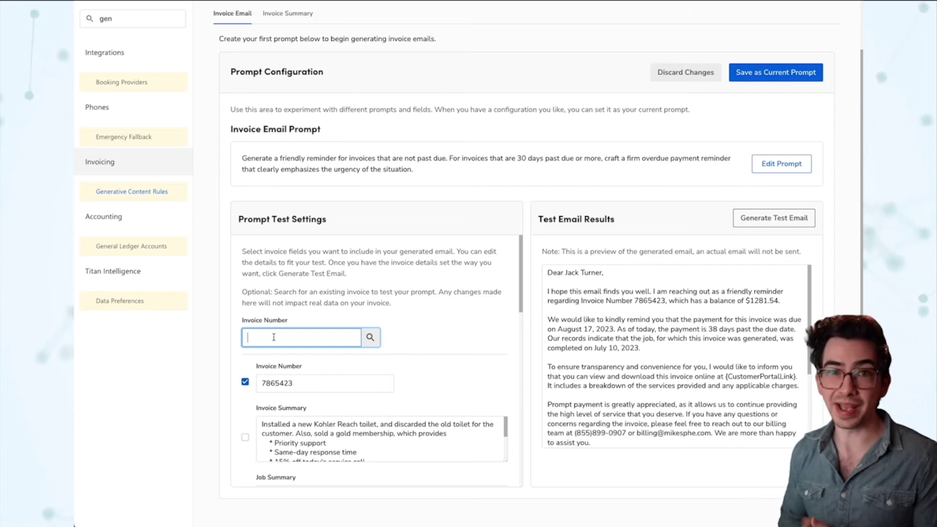
scroll(517, 352, up, 2)
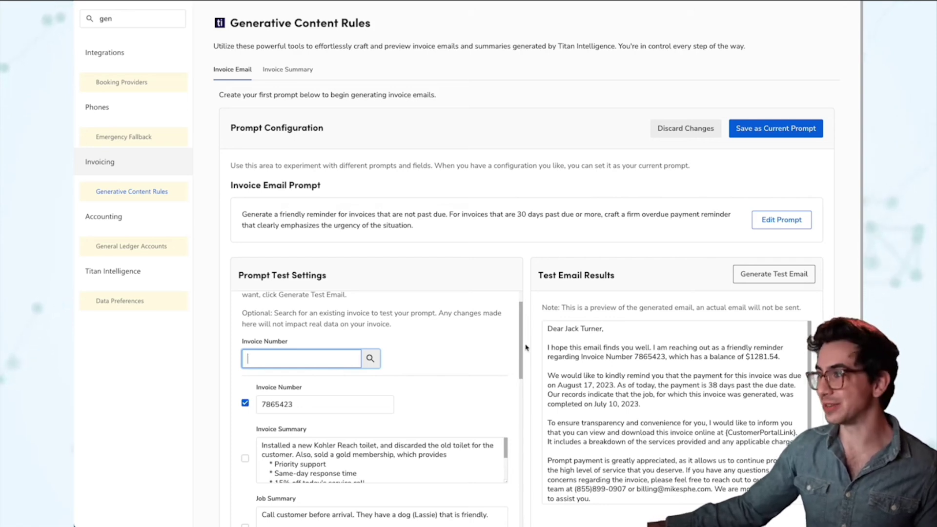
scroll(590, 351, down, 2)
scroll(591, 351, up, 2)
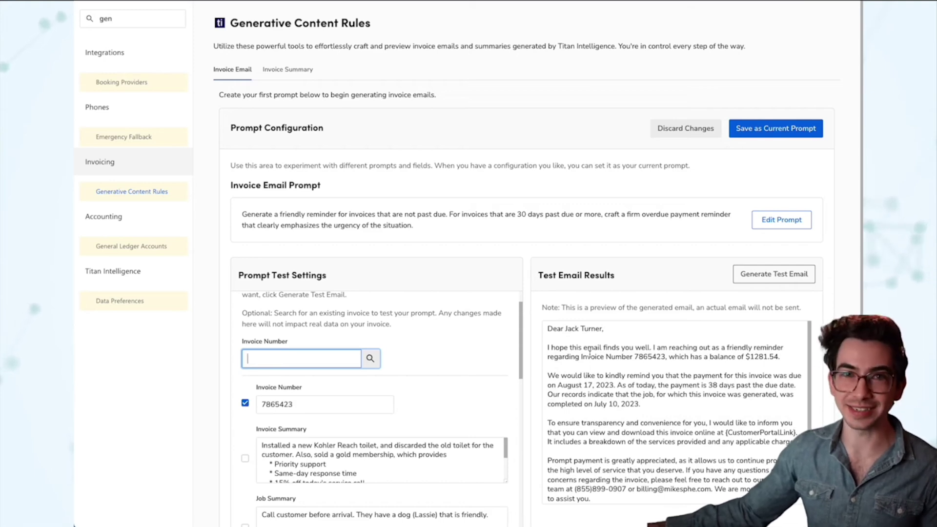
- Read the generated reminder about the $1281.54 balance noted as 38 days past due
drag(547, 329, 705, 466)
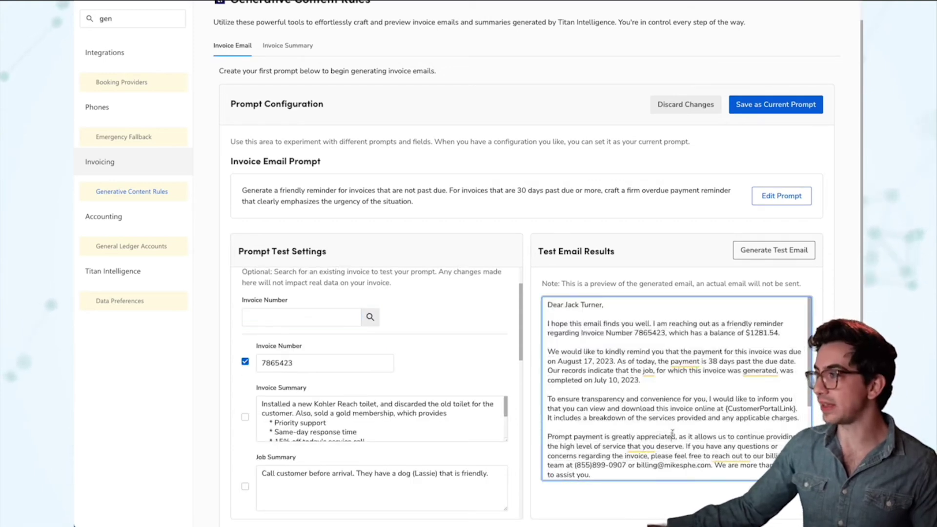
scroll(317, 406, up, 1)
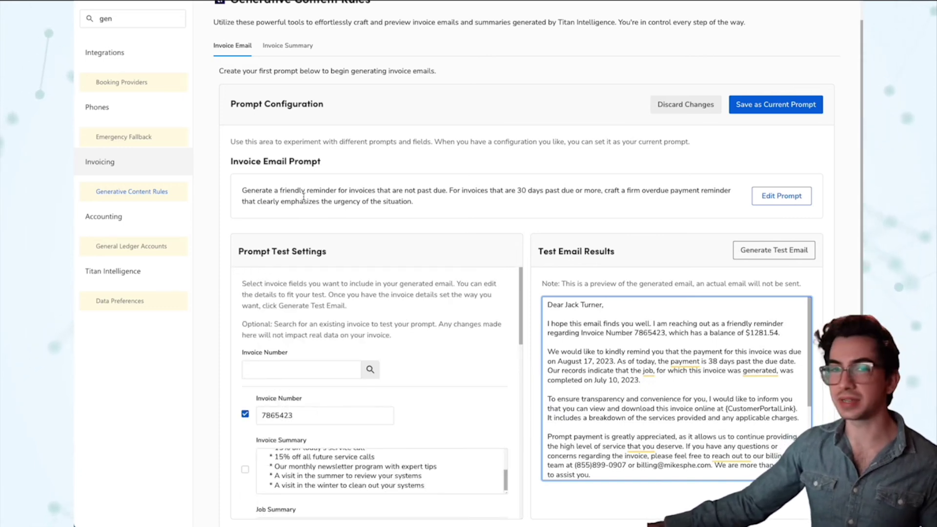
scroll(275, 307, down, 3)
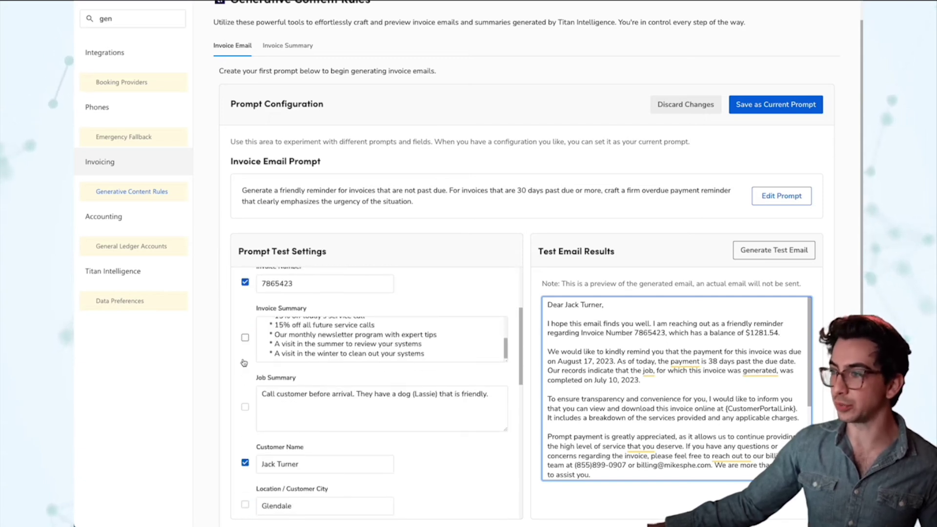
scroll(580, 322, up, 1)
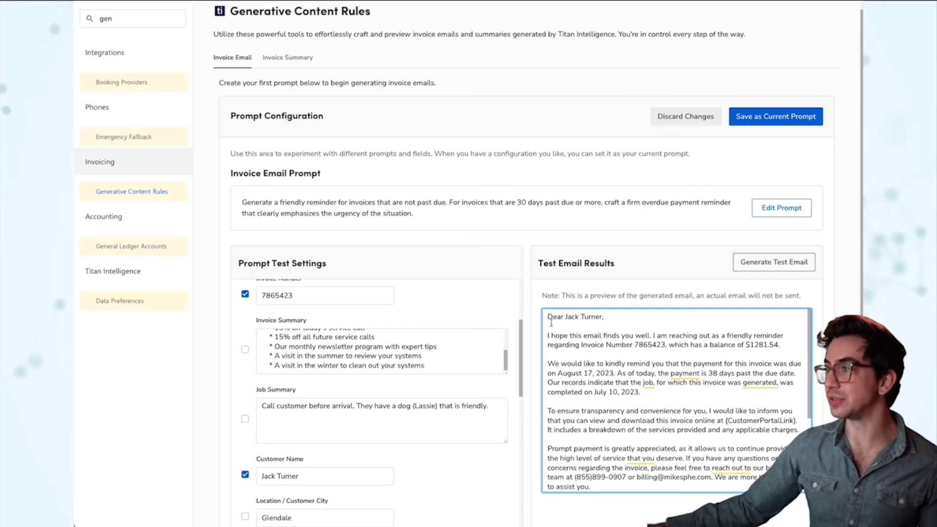
drag(548, 318, 703, 405)
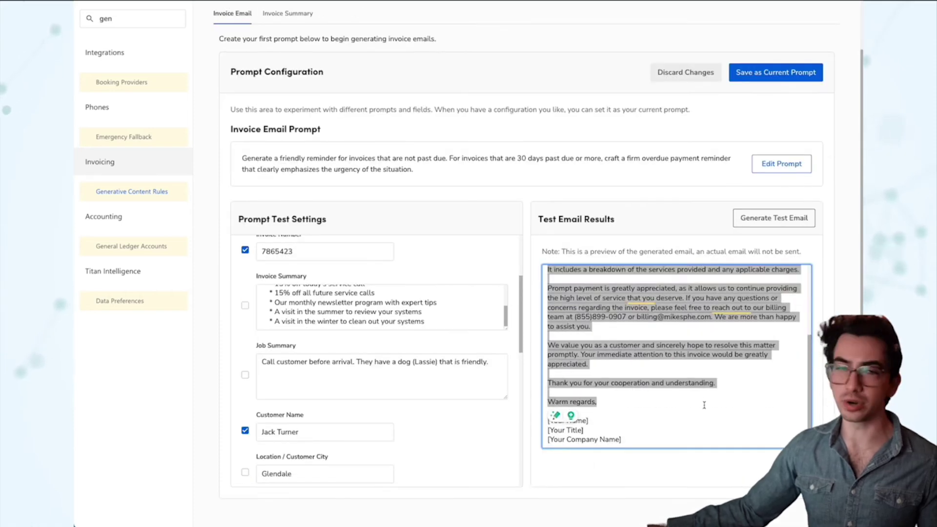
click(698, 397)
scroll(693, 393, up, 4)
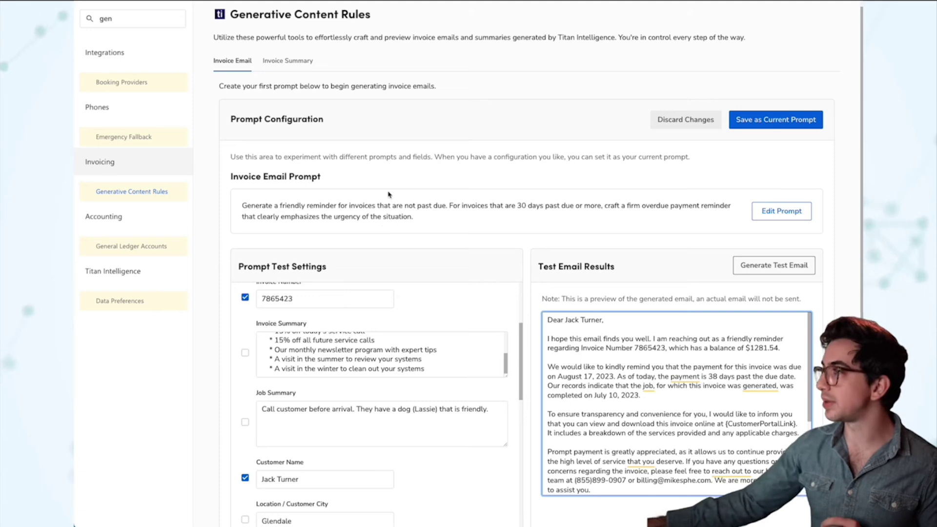
- Save the overdue-reminder prompt as the Current Prompt and enable Generative Invoice Email
click(751, 126)
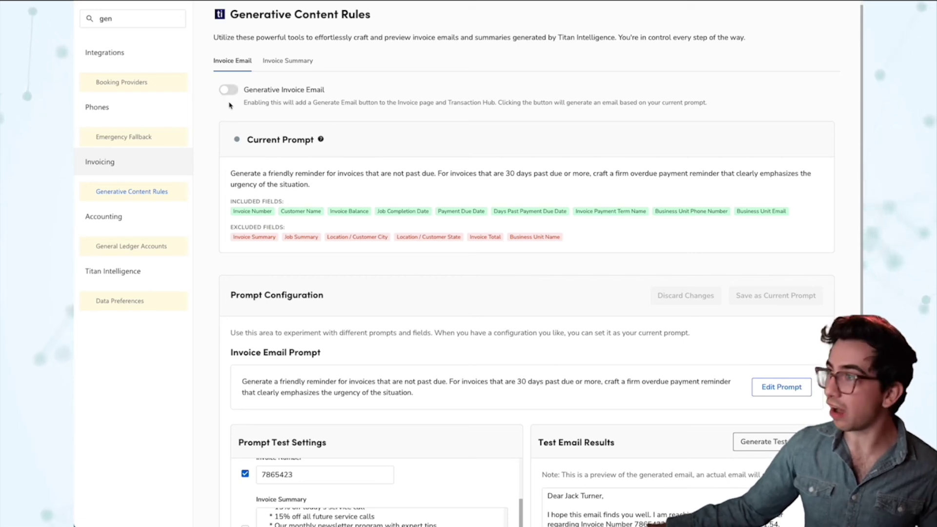
click(229, 91)
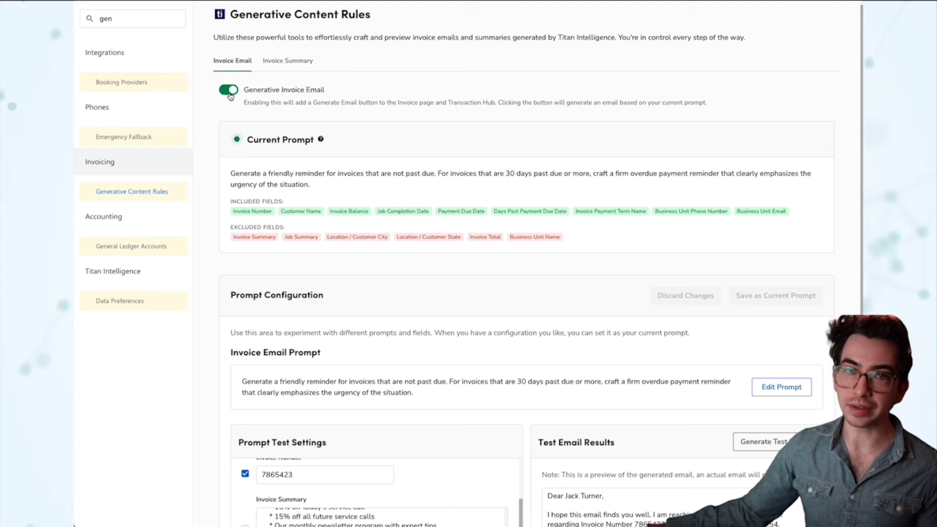
scroll(249, 108, up, 1)
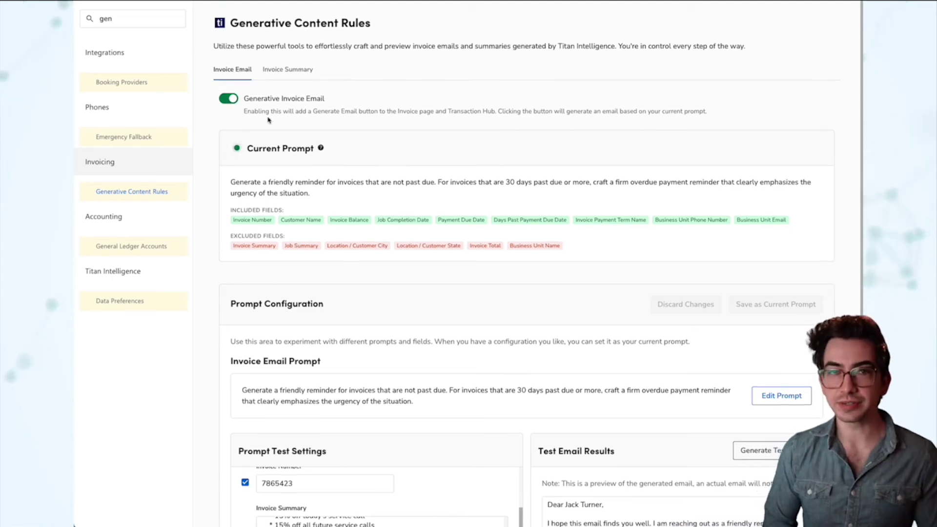
- Switch to the Invoice Summary prompt settings and select the example bulleted-summary prompt wording
click(283, 70)
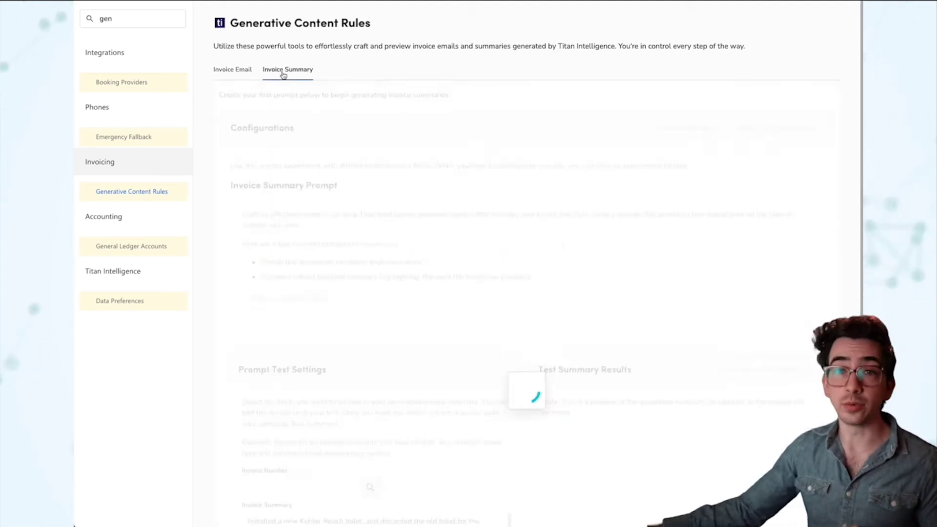
scroll(486, 122, down, 1)
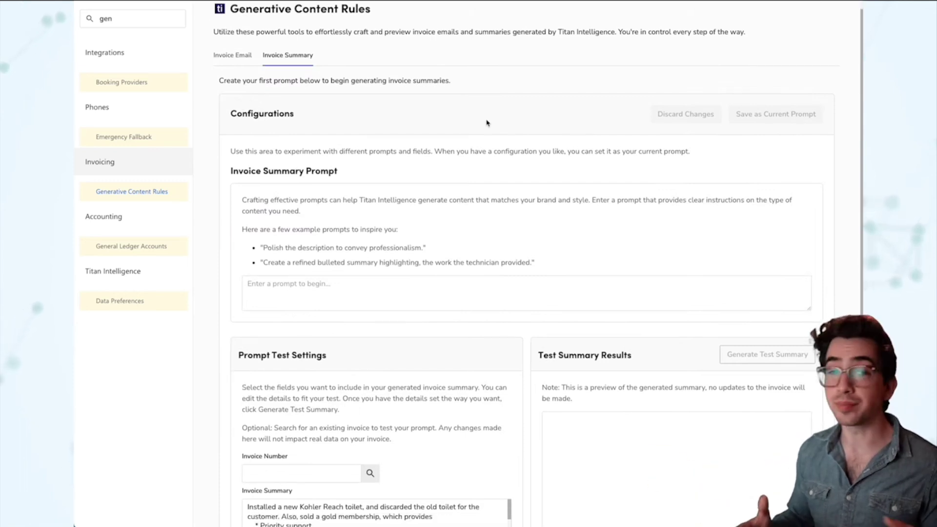
drag(262, 263, 548, 295)
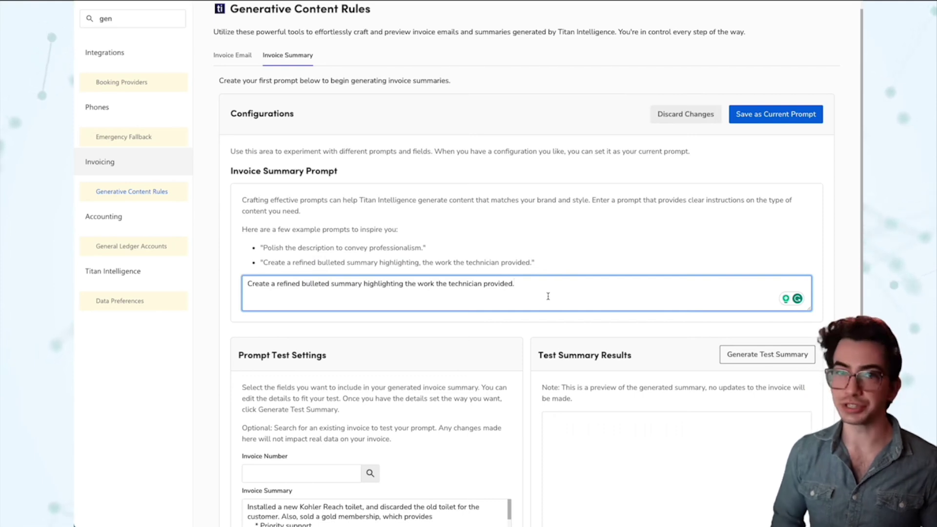
scroll(548, 296, down, 3)
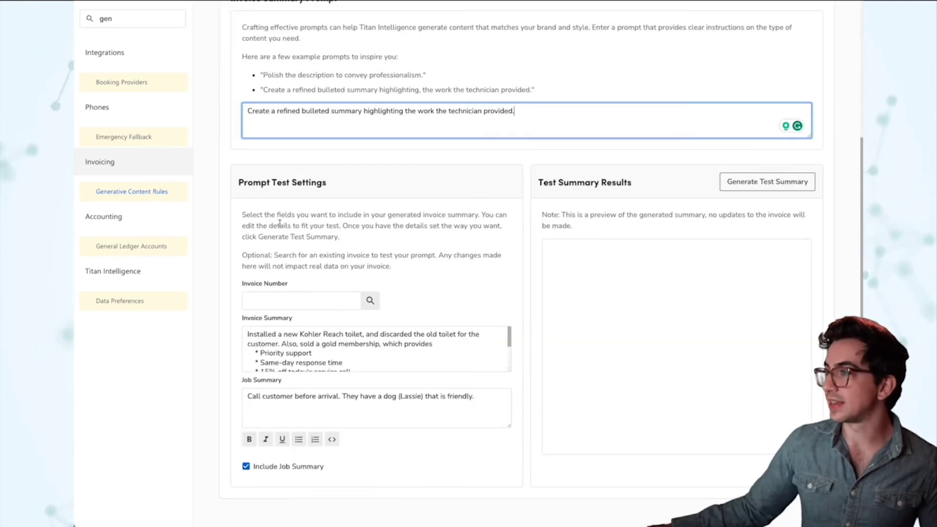
- Uncheck Include Job Summary, then expand the sample invoice summary and select its full text
click(268, 303)
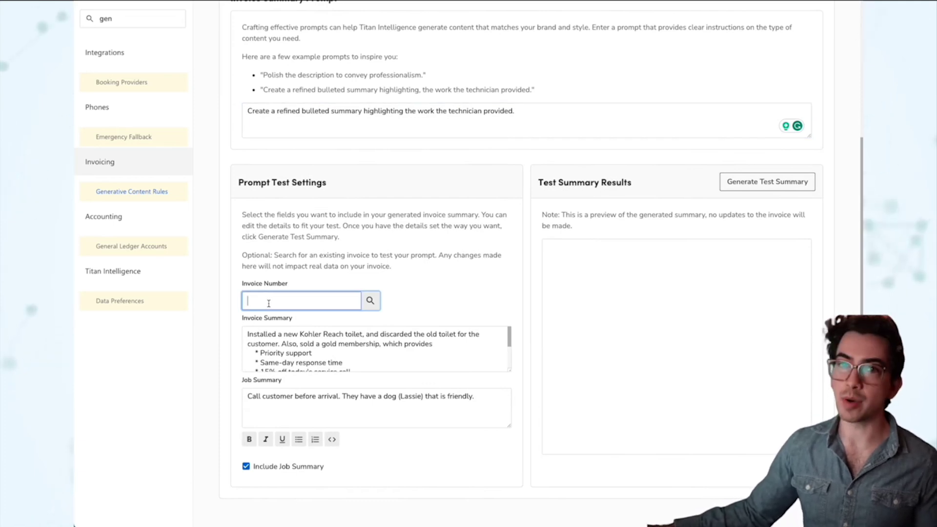
scroll(263, 348, down, 1)
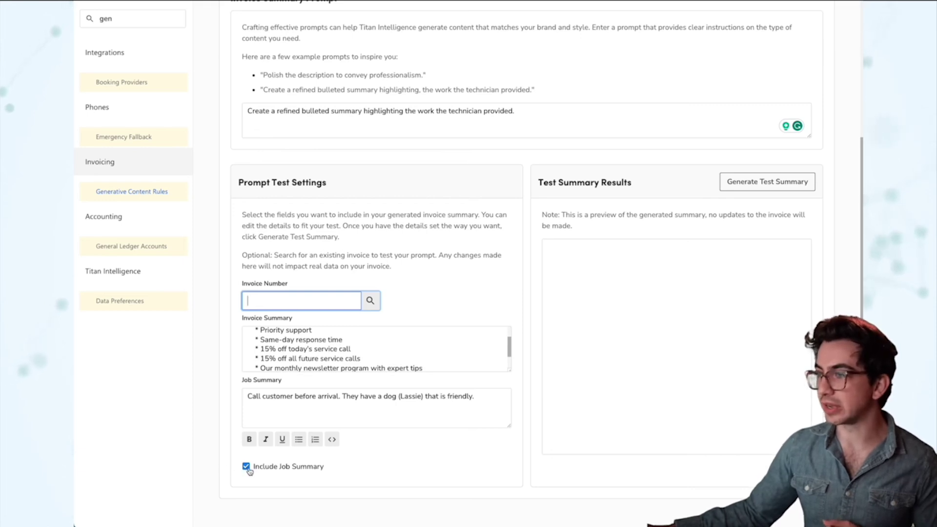
click(248, 469)
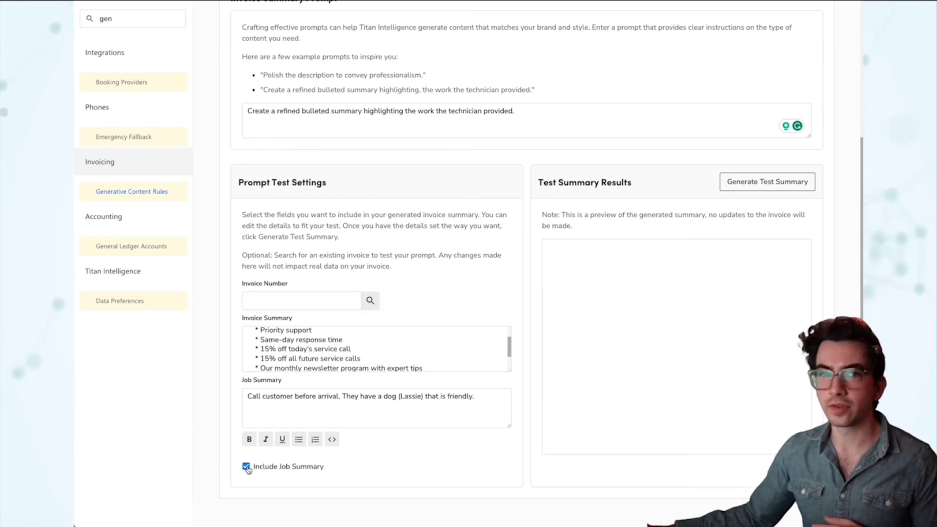
click(247, 466)
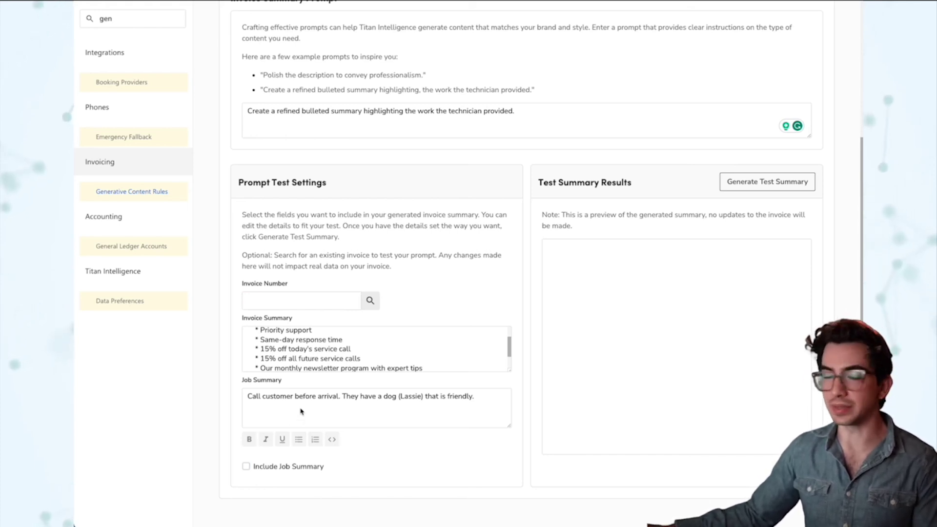
click(263, 352)
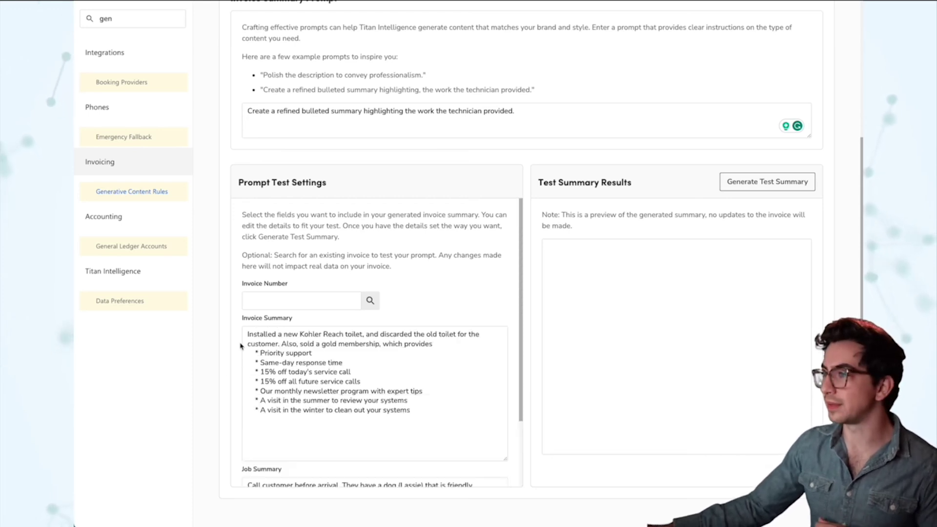
drag(247, 335, 444, 414)
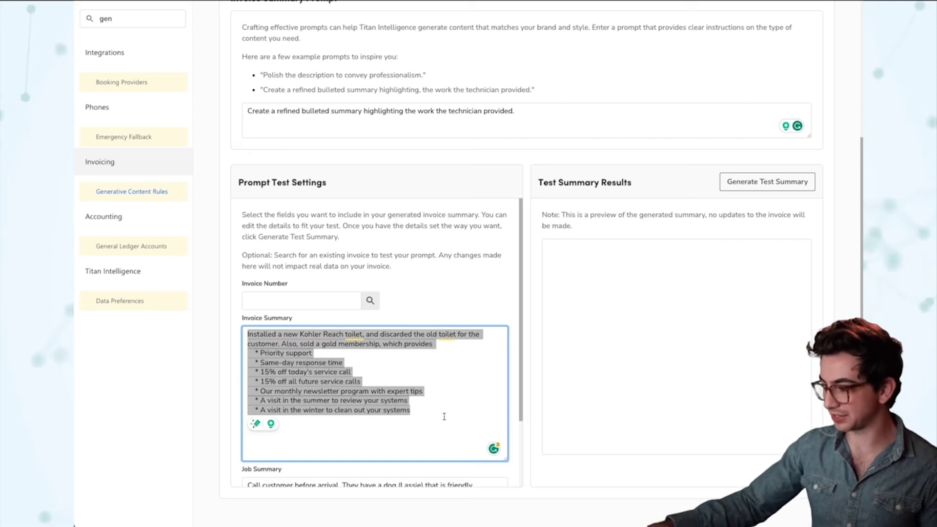
- Replace the sample with notes 'cleaned condenser coil, blew out drain line, changed filter…' and generate a test summary
text(cleaned condenser coil, blew out drain line, changed filter, and inspected electrical components on 2 units. Found upstair unit low on refegerant. recommend leak search.)
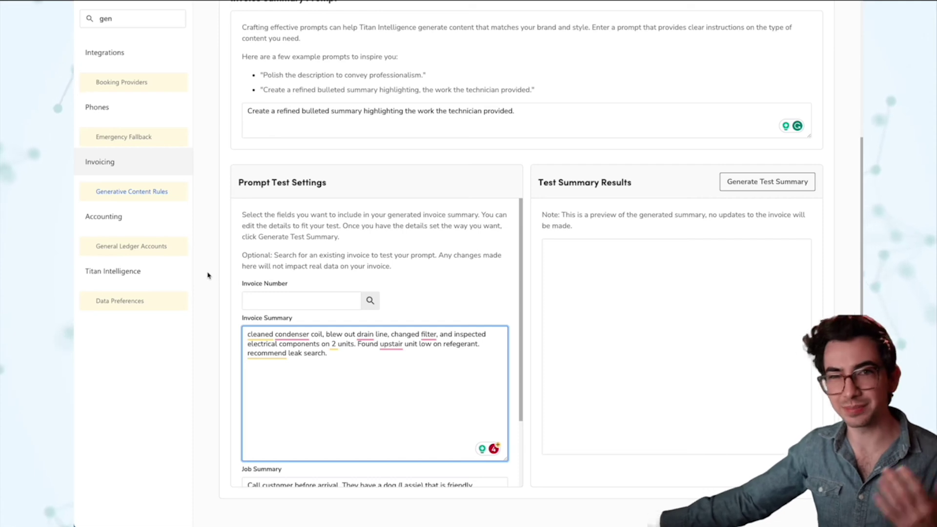
click(748, 188)
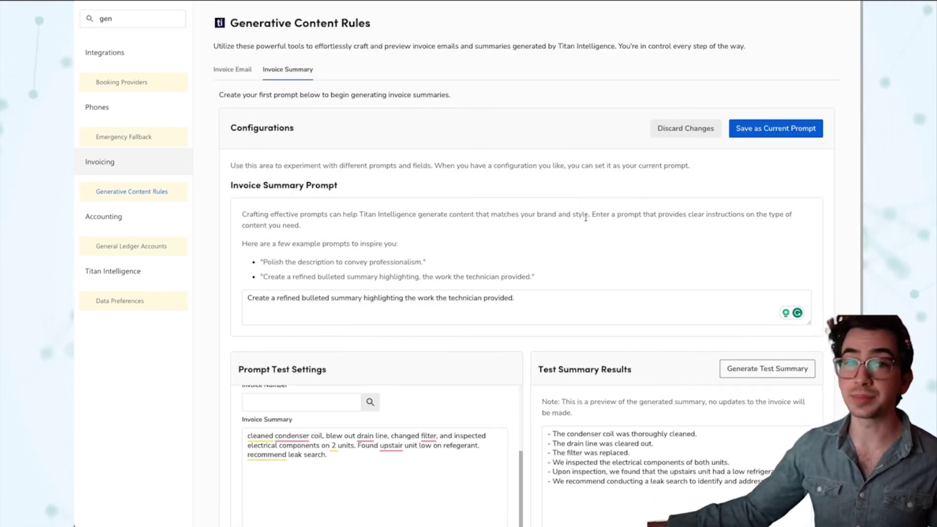
- Save the bulleted prompt as Current Prompt, turn on Generative Invoice Summary, and go to Accounting
click(774, 130)
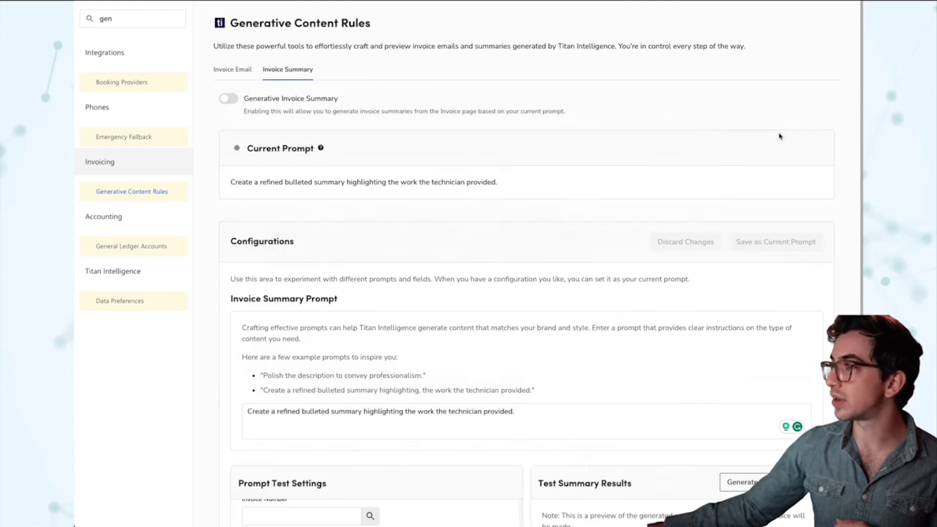
click(231, 100)
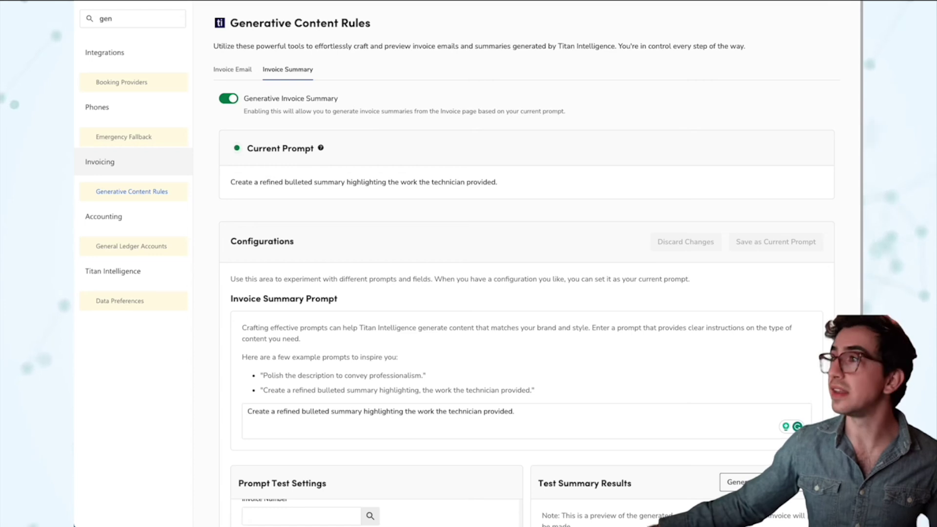
click(103, 216)
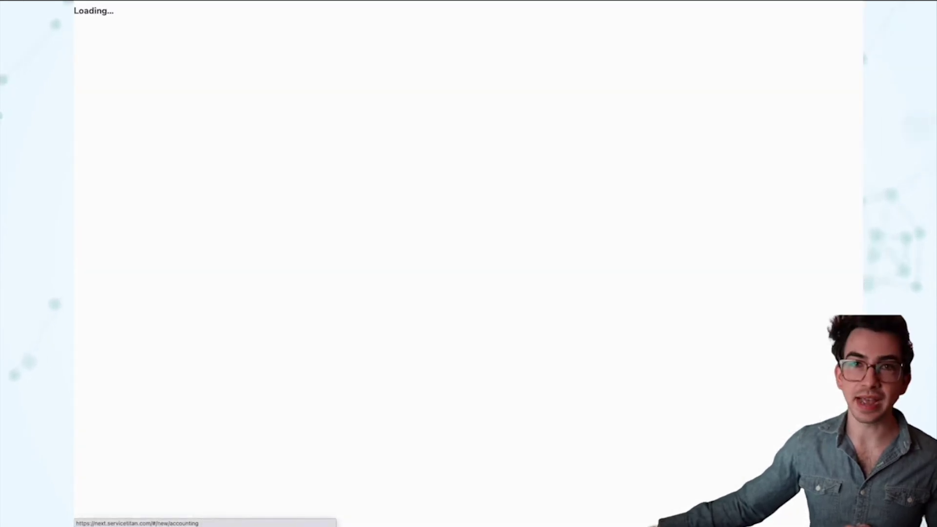
- Start emailing the first invoice in Invoices and have Titan Intelligence generate the email body
click(116, 83)
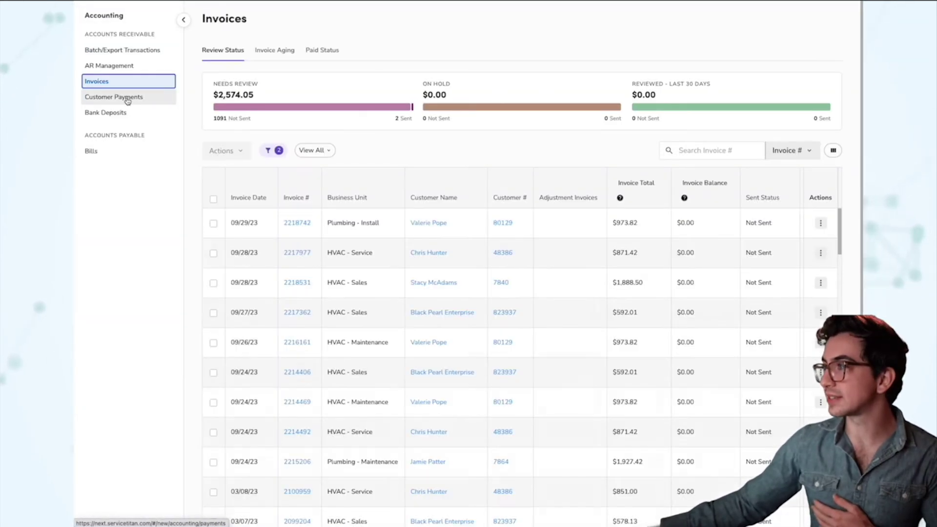
click(821, 224)
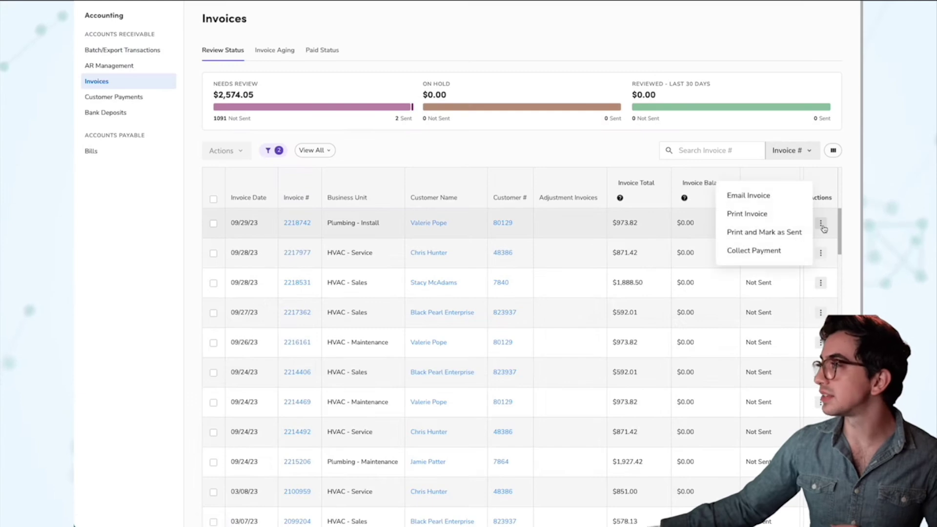
click(752, 194)
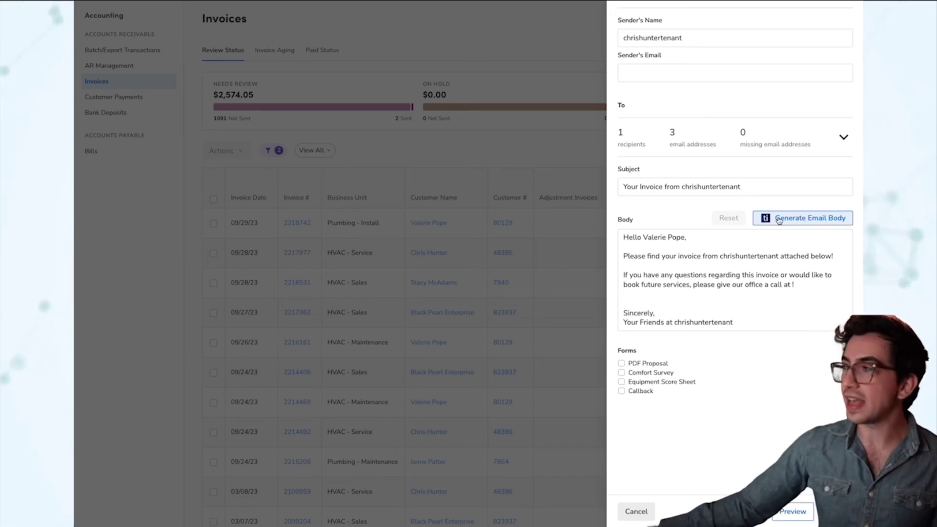
click(779, 220)
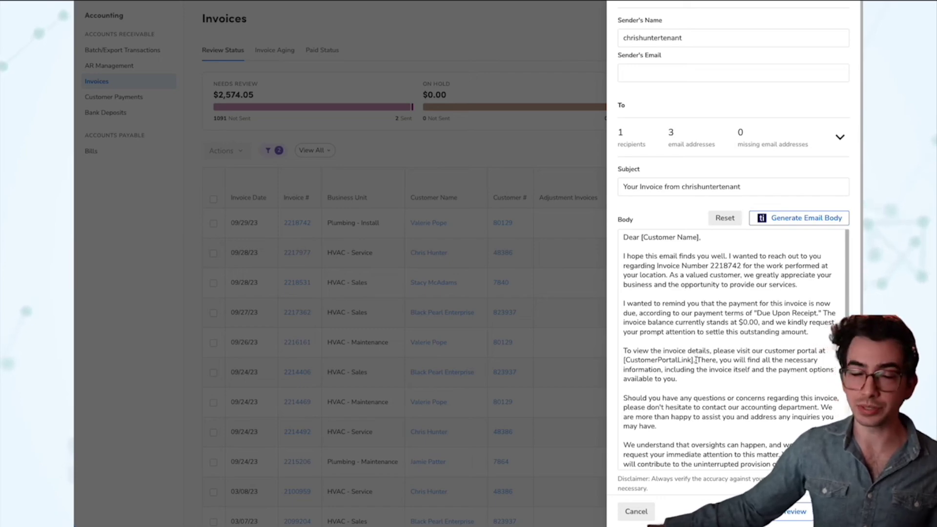
- Review the generated email, remove stray characters, and cancel without sending
scroll(696, 360, down, 3)
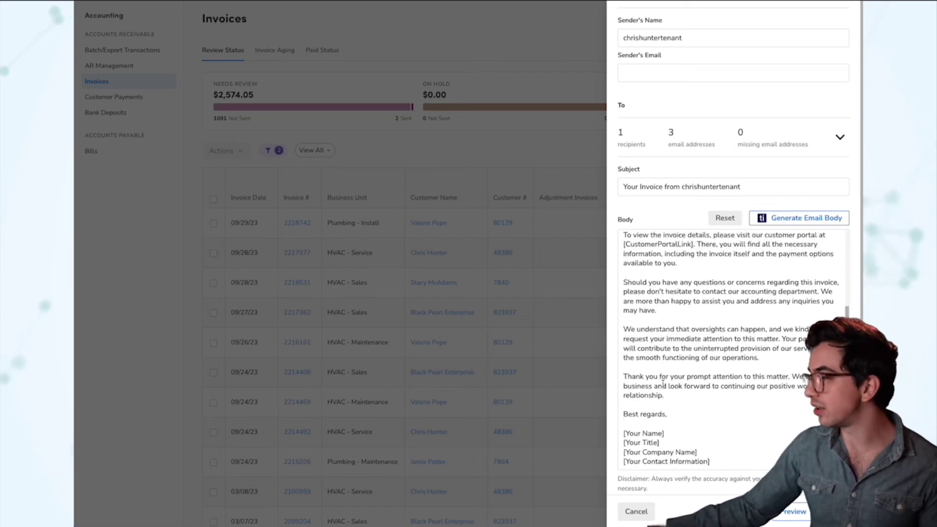
click(687, 376)
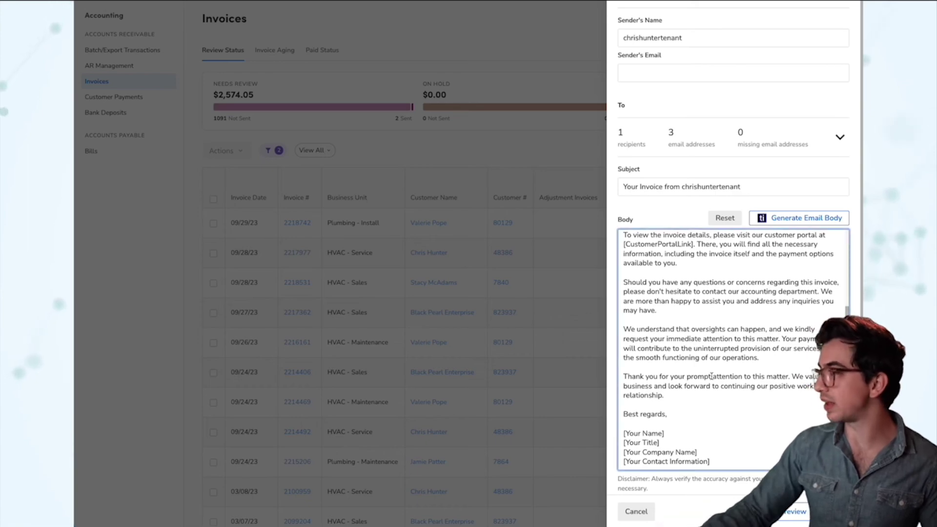
text(hh)
key(BackSpace)
key(BackSpace)
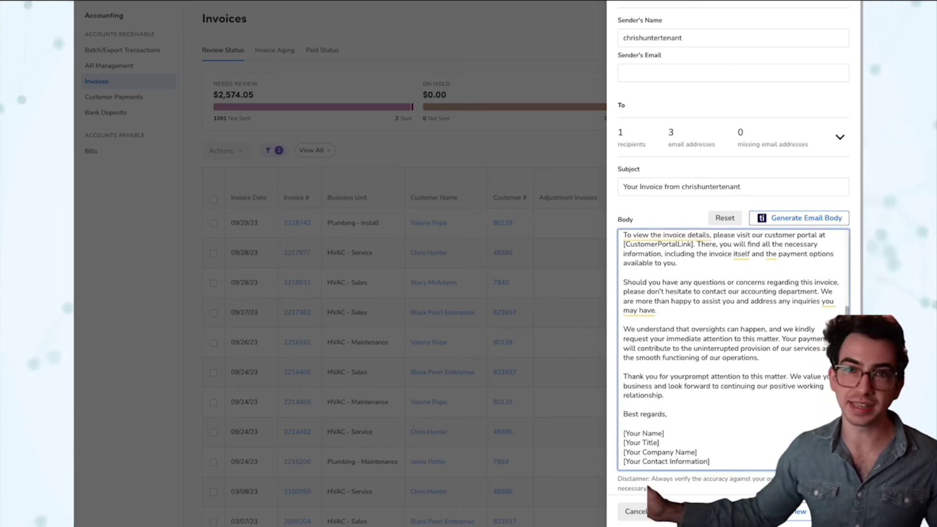
click(639, 512)
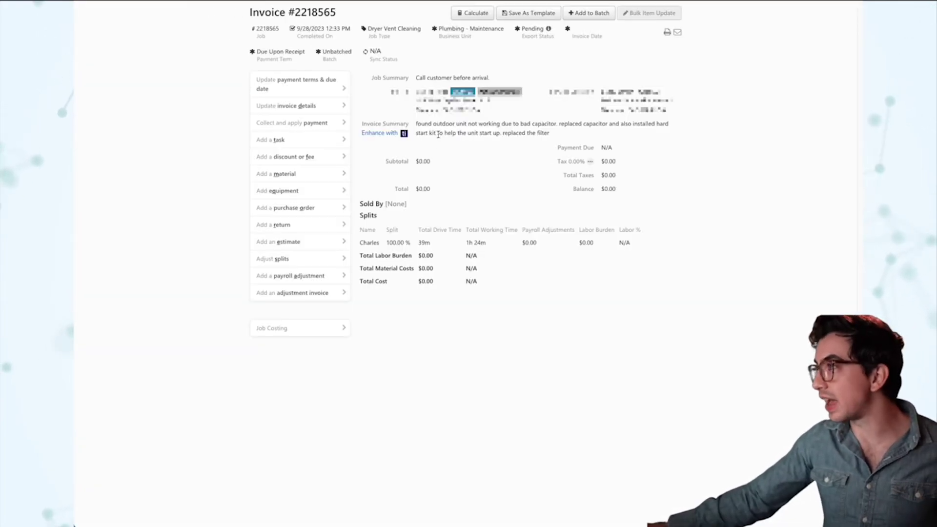
- Generate an enhanced summary for invoice #2218565 excluding the job summary, and save it to the invoice
click(393, 139)
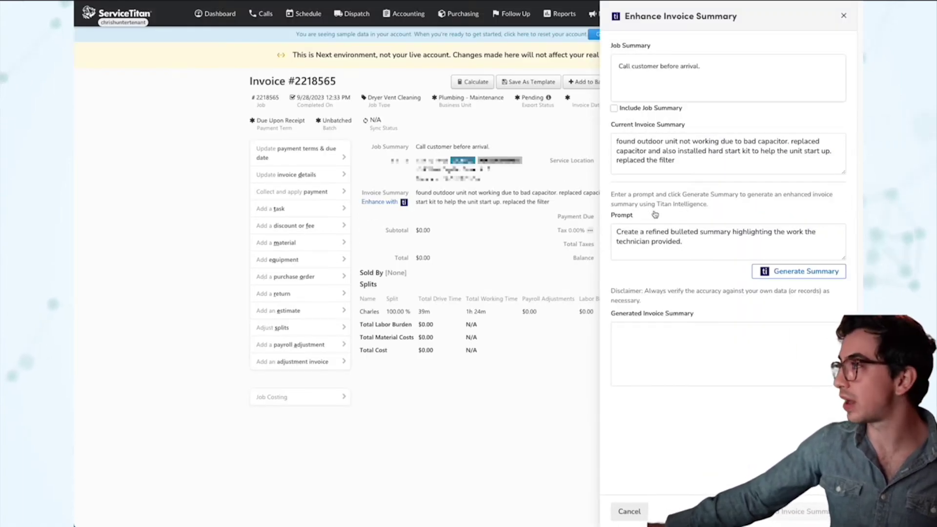
click(613, 109)
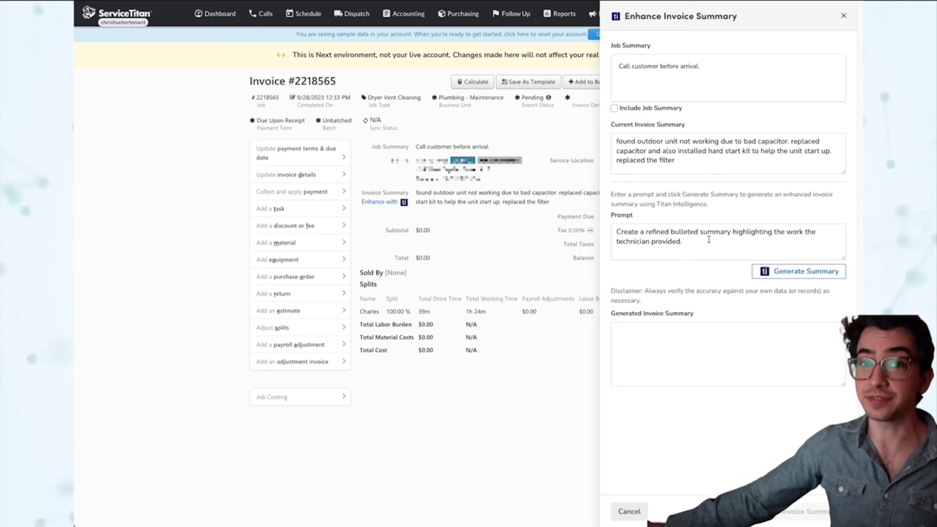
click(799, 272)
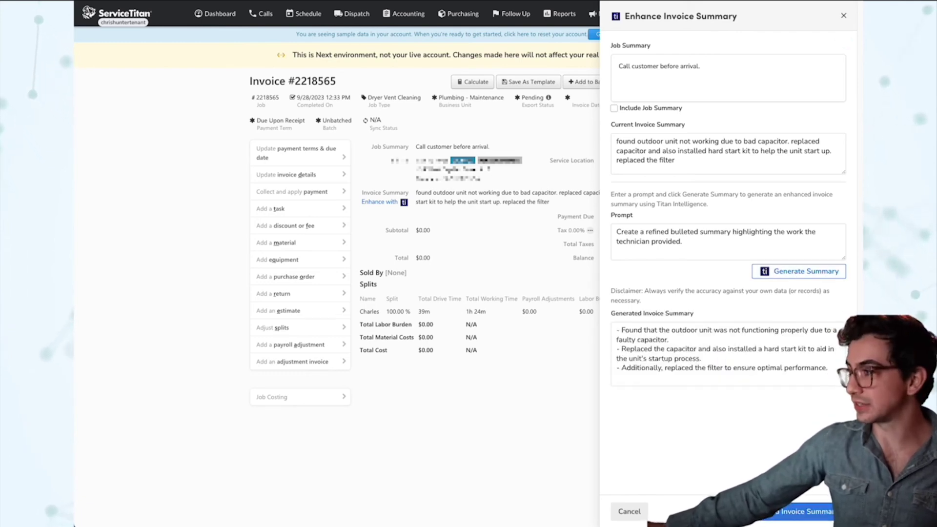
click(805, 511)
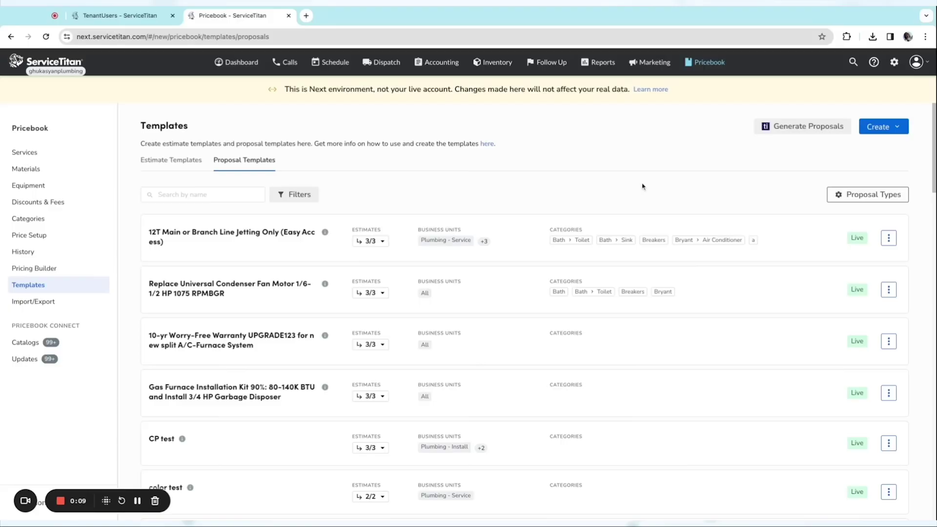
- Generate AI proposal templates, confirm, and view the new Dual Capacitor estimate option's details
click(781, 124)
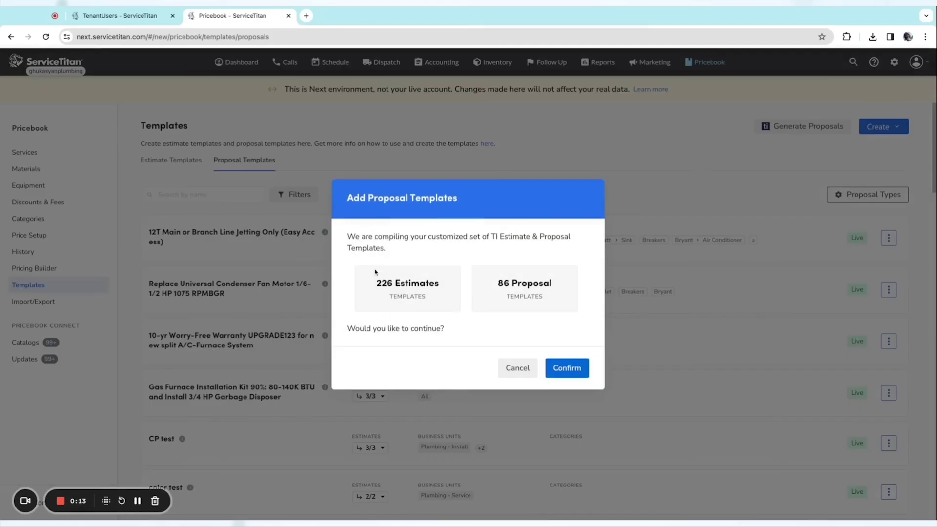
click(565, 367)
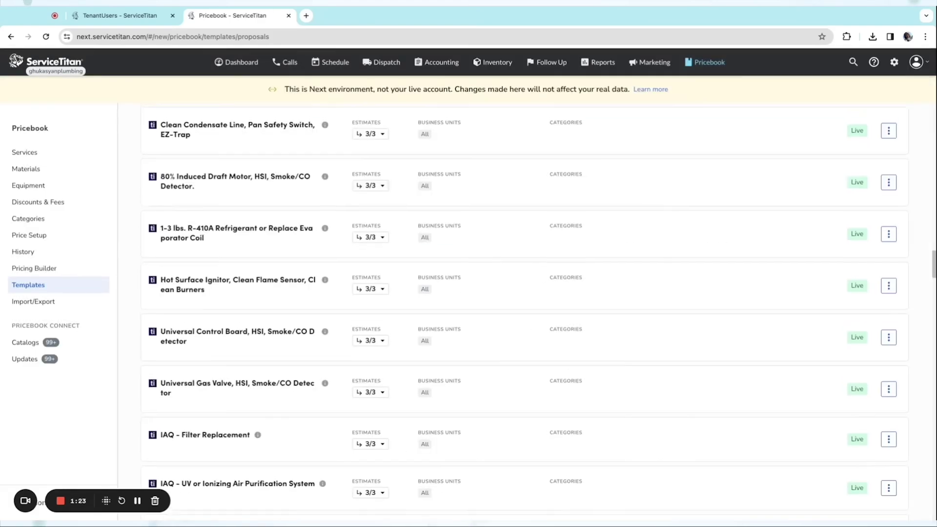
scroll(524, 312, up, 3)
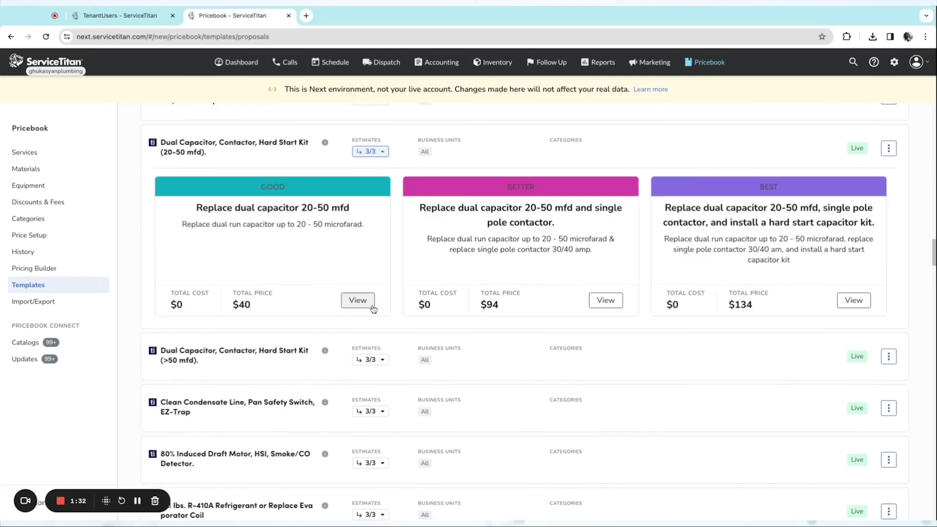
click(357, 301)
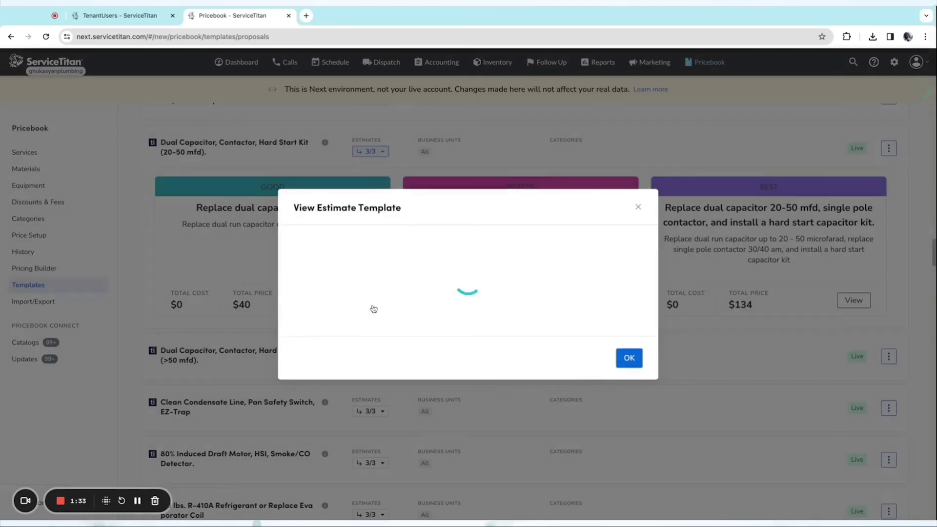